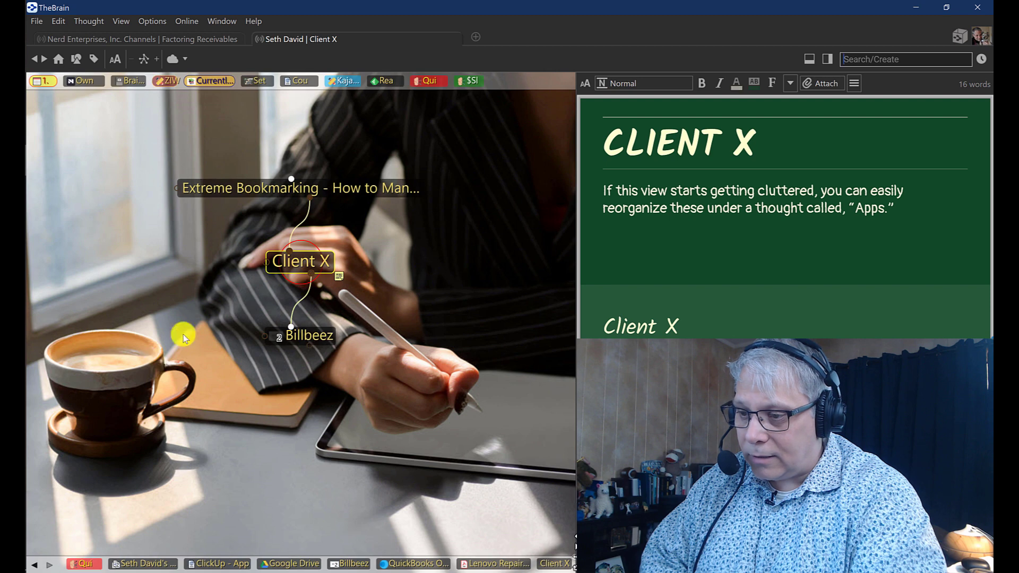
Step: Link the existing Google Drive thought as a child of Client X
{"action": "left_click_drag", "start_coordinate": [310, 275], "coordinate": [173, 319]}
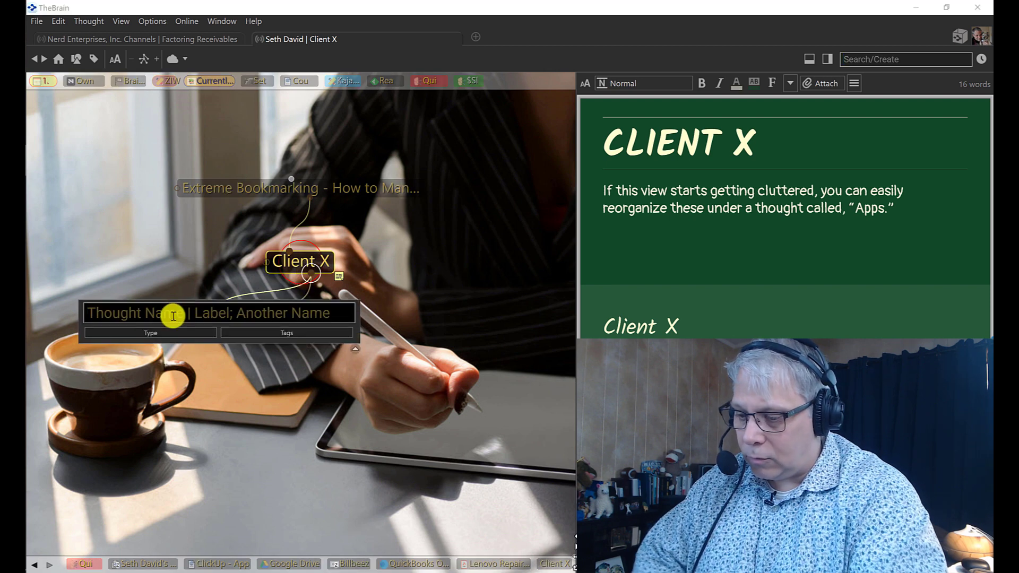
{"action": "type", "text": "Google Drive"}
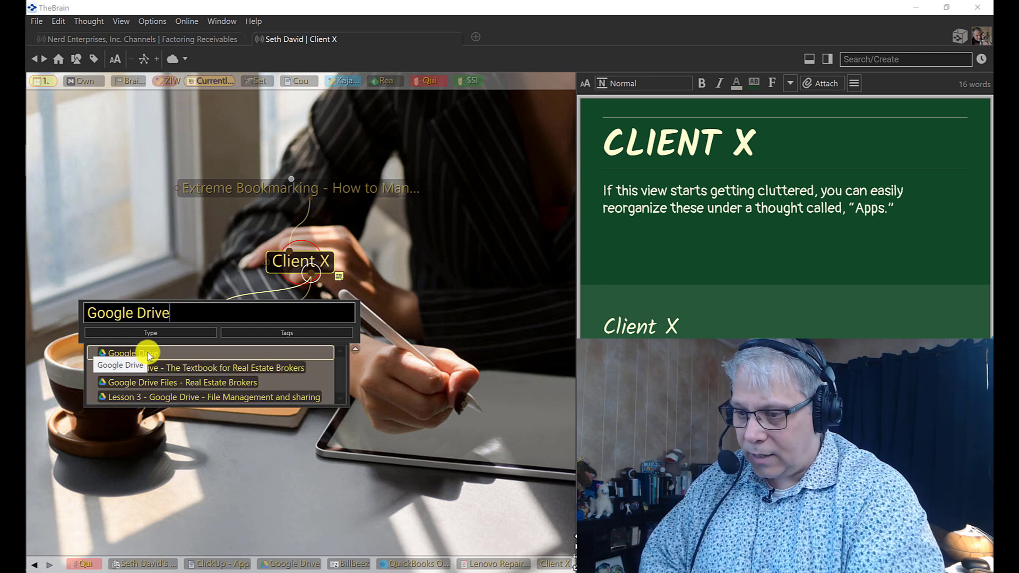
{"action": "left_click", "coordinate": [148, 353]}
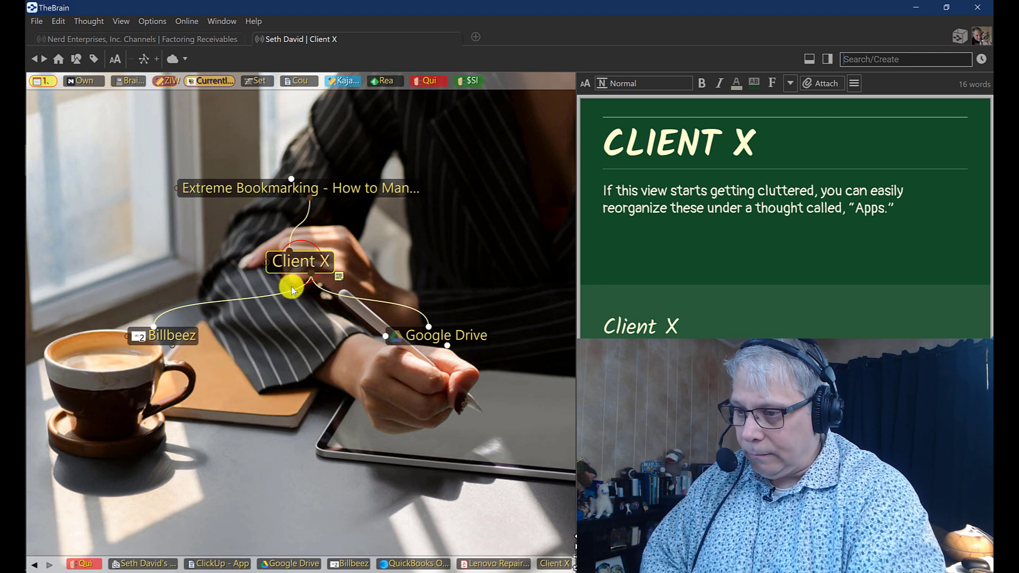
Step: Link the existing ClickUp - App thought as another child of Client X
{"action": "left_click_drag", "start_coordinate": [311, 276], "coordinate": [307, 352]}
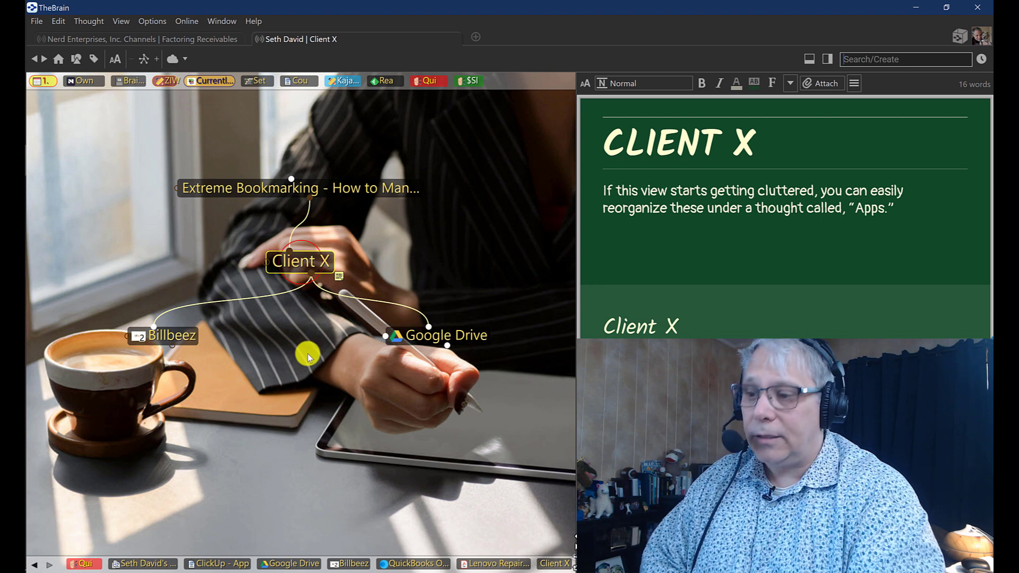
{"action": "type", "text": "ClickUp"}
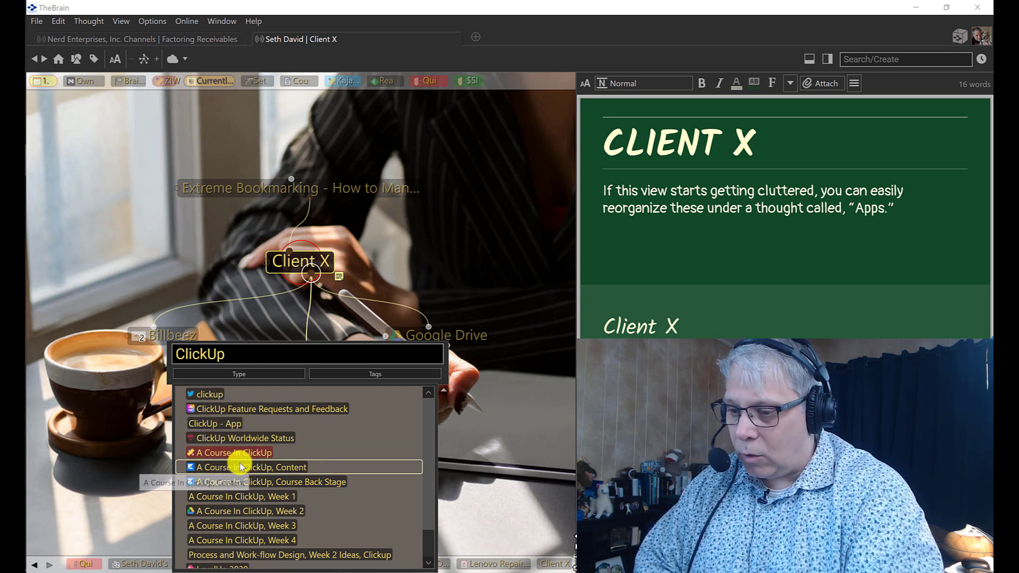
{"action": "left_click", "coordinate": [237, 427]}
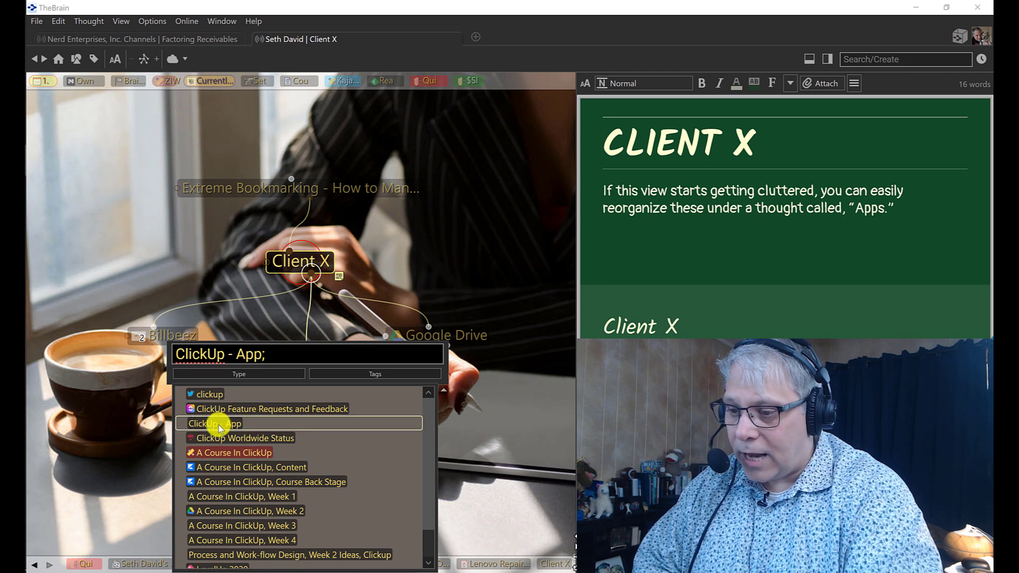
{"action": "key", "text": "Return"}
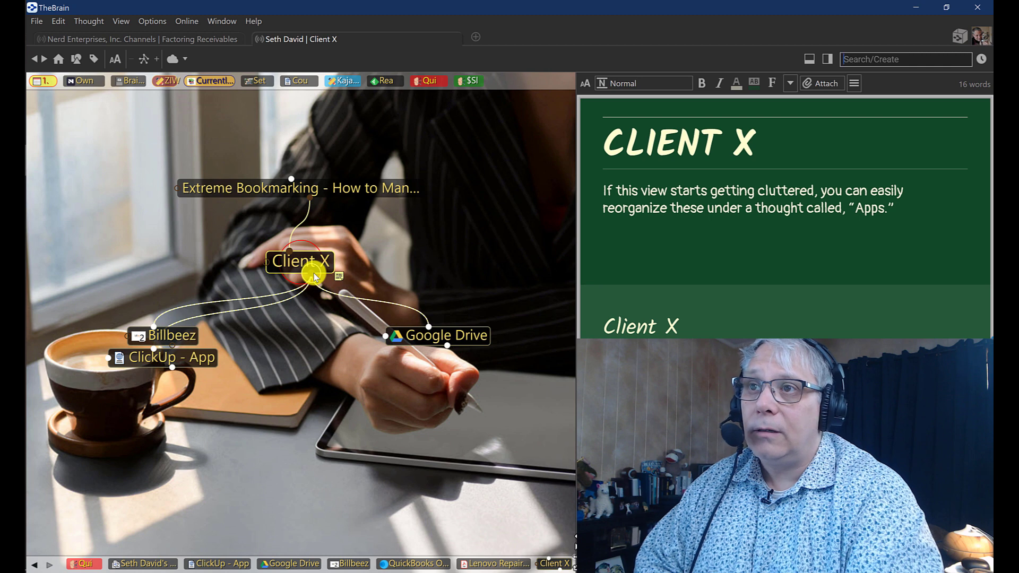
Step: Link the existing QuickBooks Online thought as a child of Client X
{"action": "left_click_drag", "start_coordinate": [314, 275], "coordinate": [294, 330]}
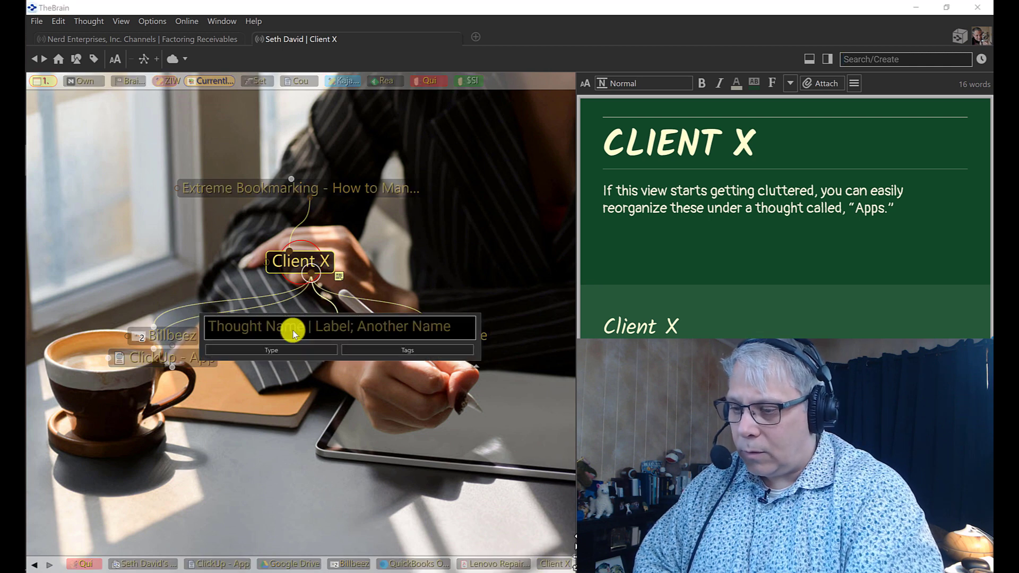
{"action": "type", "text": "Qui"}
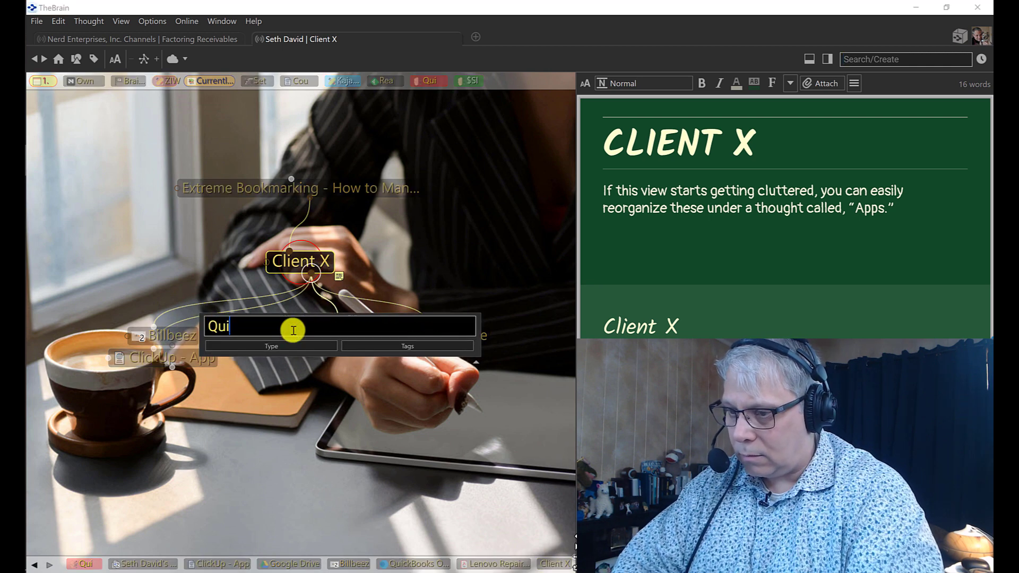
{"action": "type", "text": "ckBooks Online"}
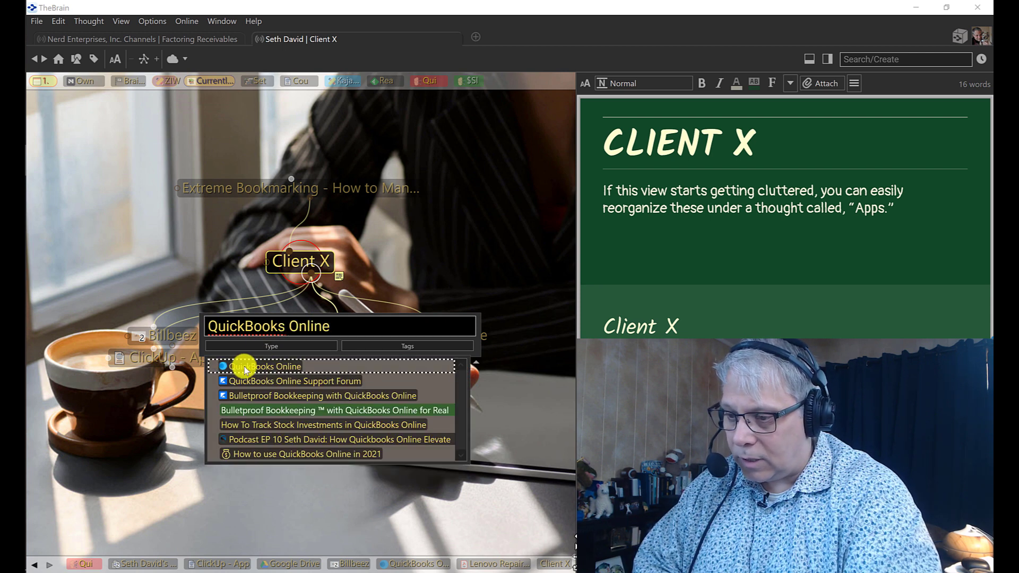
{"action": "left_click", "coordinate": [258, 368]}
{"action": "left_click", "coordinate": [258, 368]}
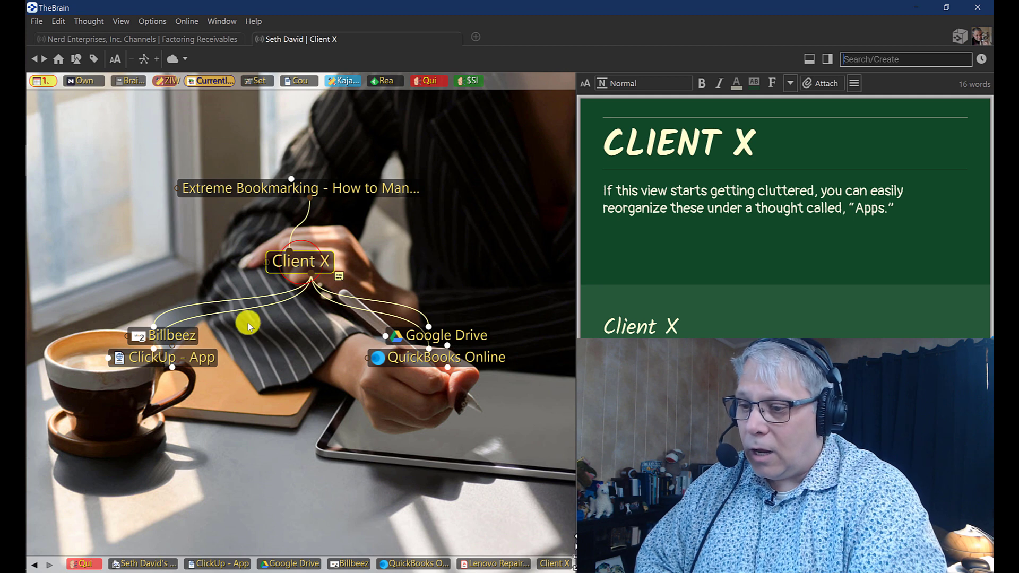
Step: Activate the Google Drive thought and write the note "This is the generic Google Drive - My Drive Link." followed by a new line
{"action": "left_click", "coordinate": [436, 334]}
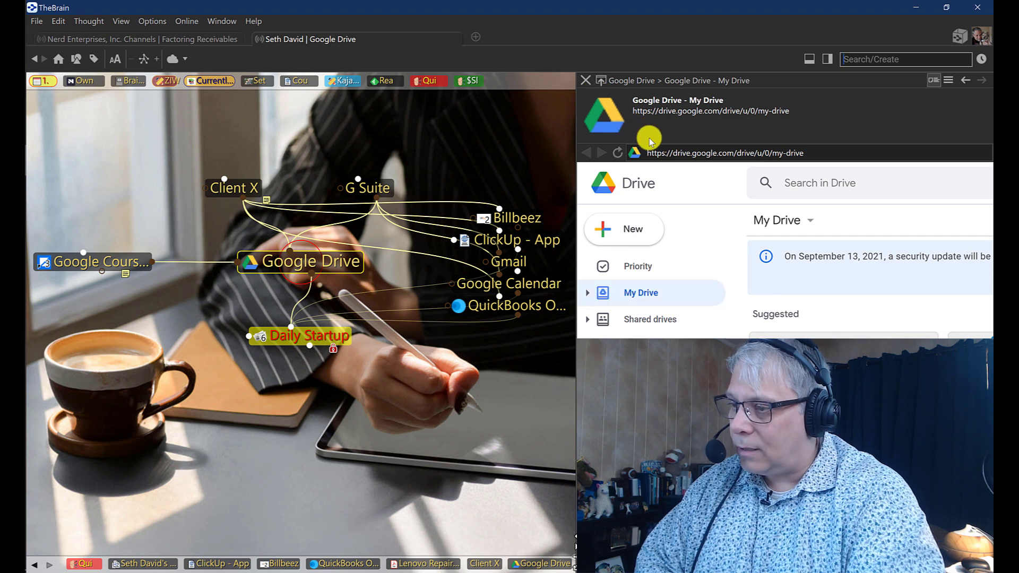
{"action": "left_click", "coordinate": [587, 80]}
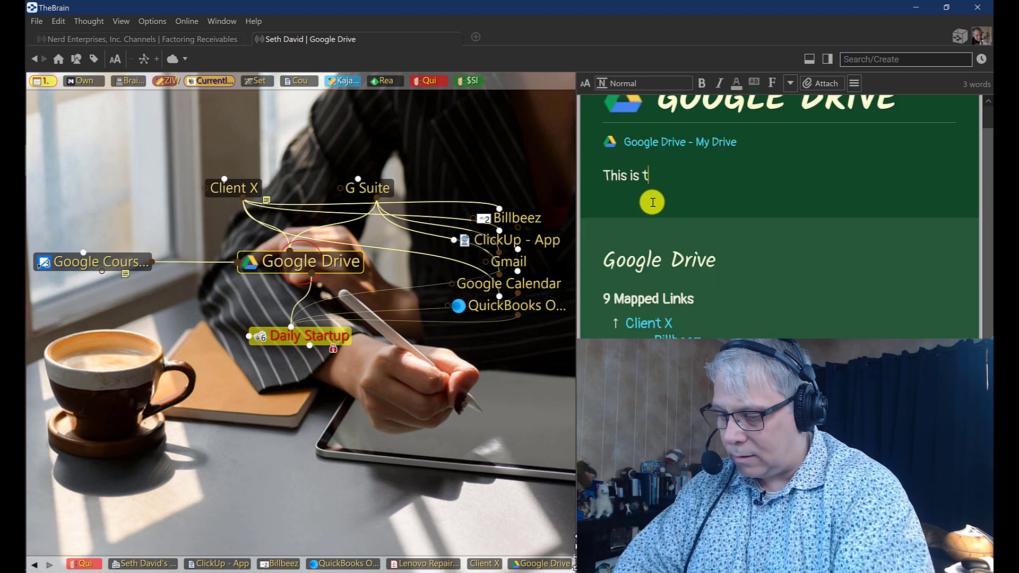
{"action": "type", "text": "generic Google Drive"}
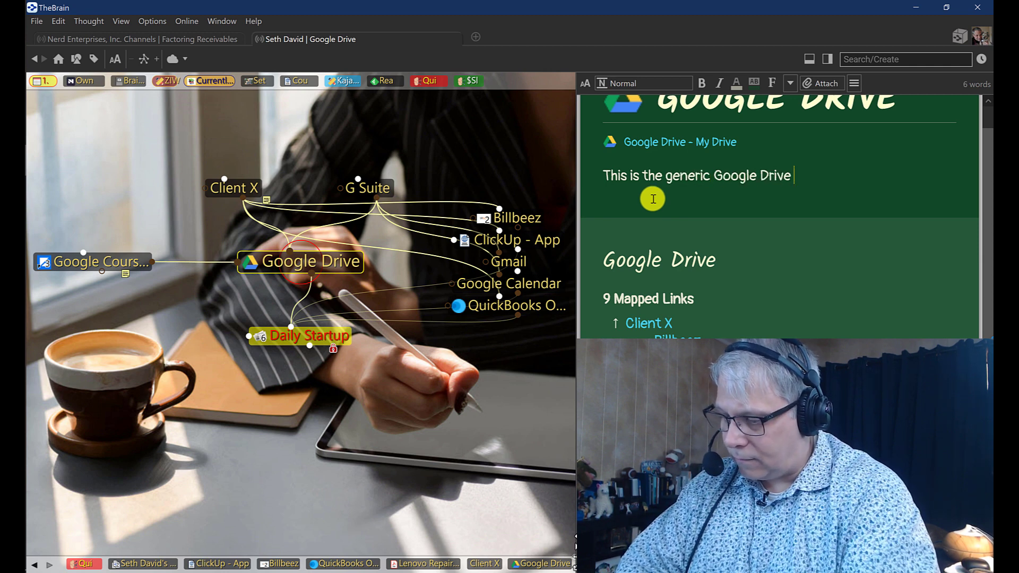
{"action": "type", "text": "Link"}
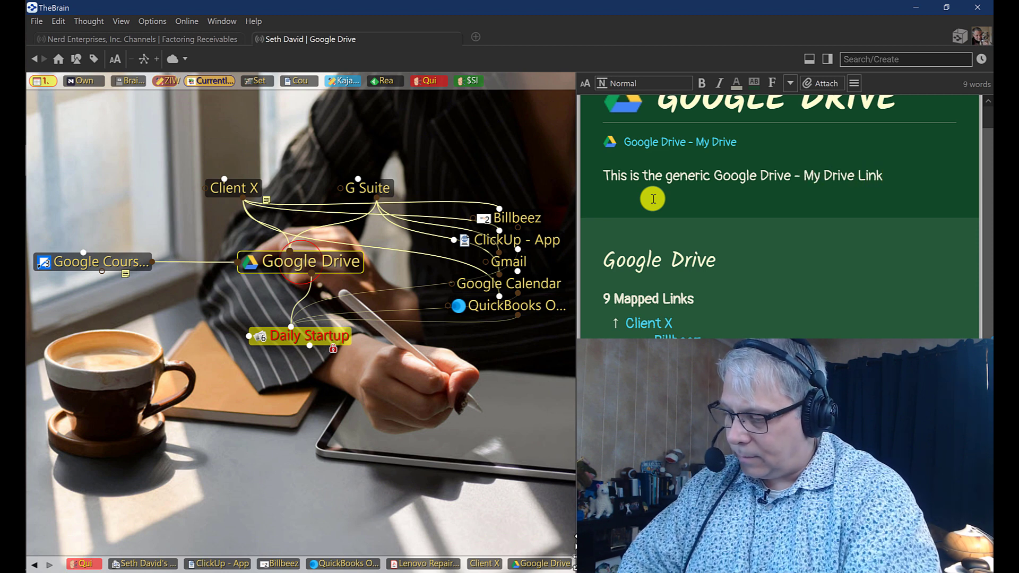
{"action": "type", "text": "."}
{"action": "key", "text": "Return"}
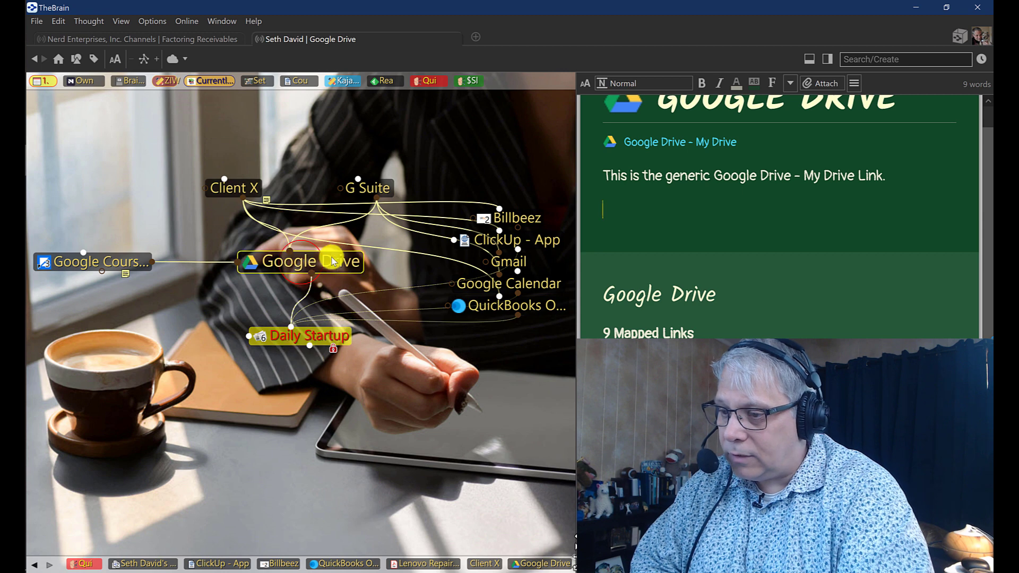
Step: Examine the thoughts connected to Daily Startup and 1. Today, and return to the Google Drive thought
{"action": "left_click", "coordinate": [279, 336]}
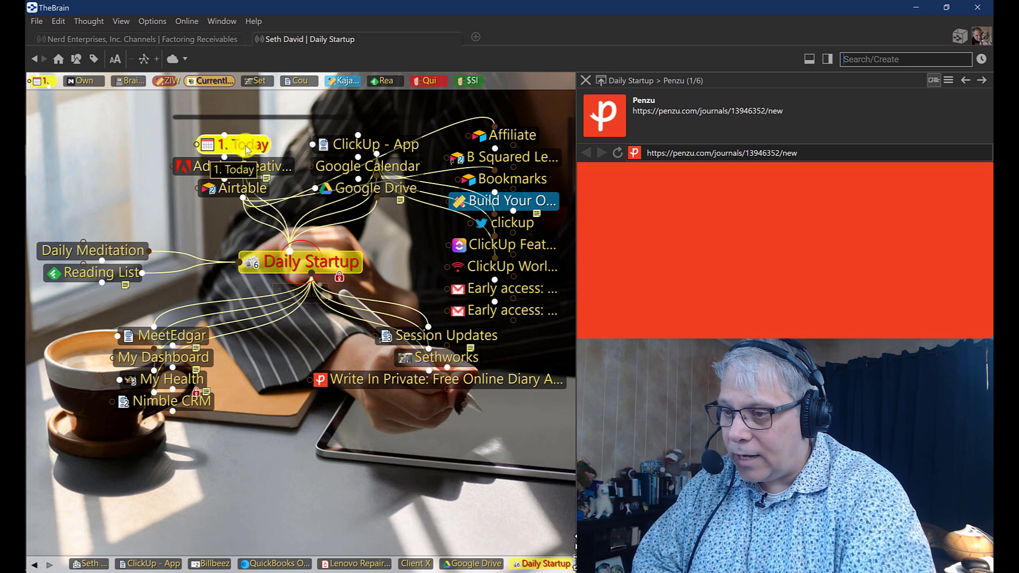
{"action": "left_click", "coordinate": [247, 150]}
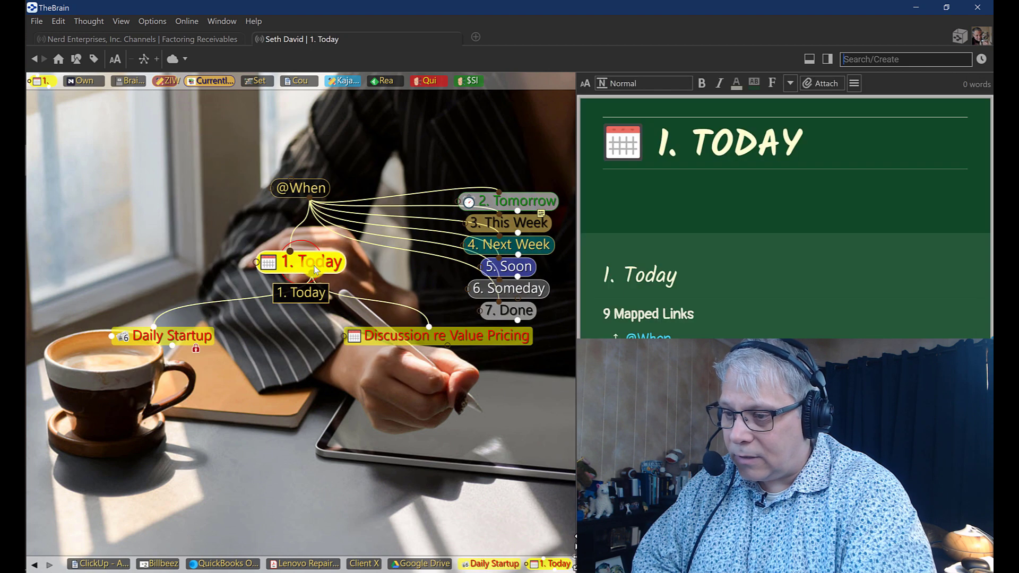
{"action": "right_click", "coordinate": [315, 268]}
{"action": "left_click_drag", "start_coordinate": [345, 275], "coordinate": [363, 263]}
{"action": "left_click", "coordinate": [558, 260]}
{"action": "left_click", "coordinate": [399, 161]}
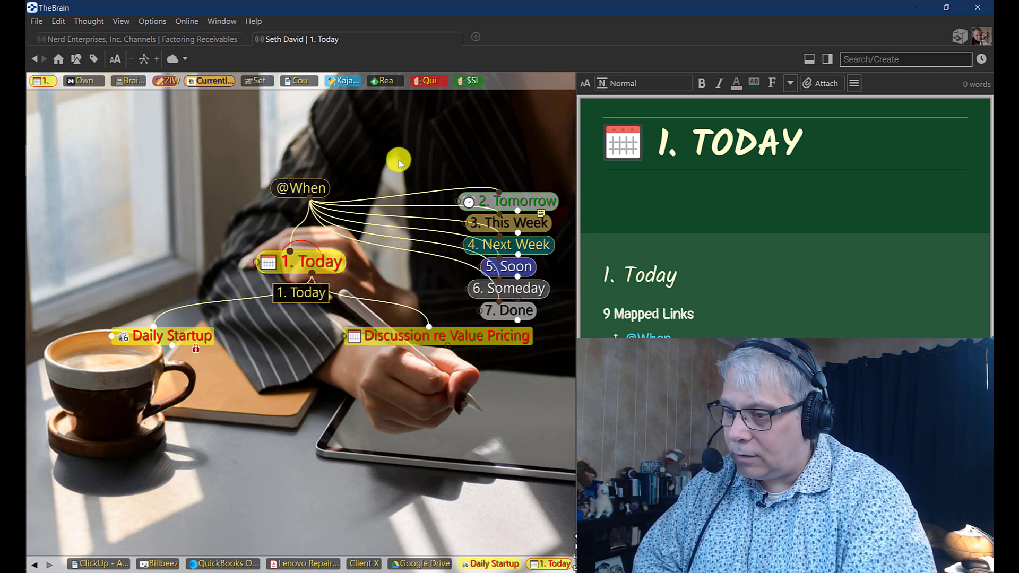
{"action": "left_click", "coordinate": [185, 335]}
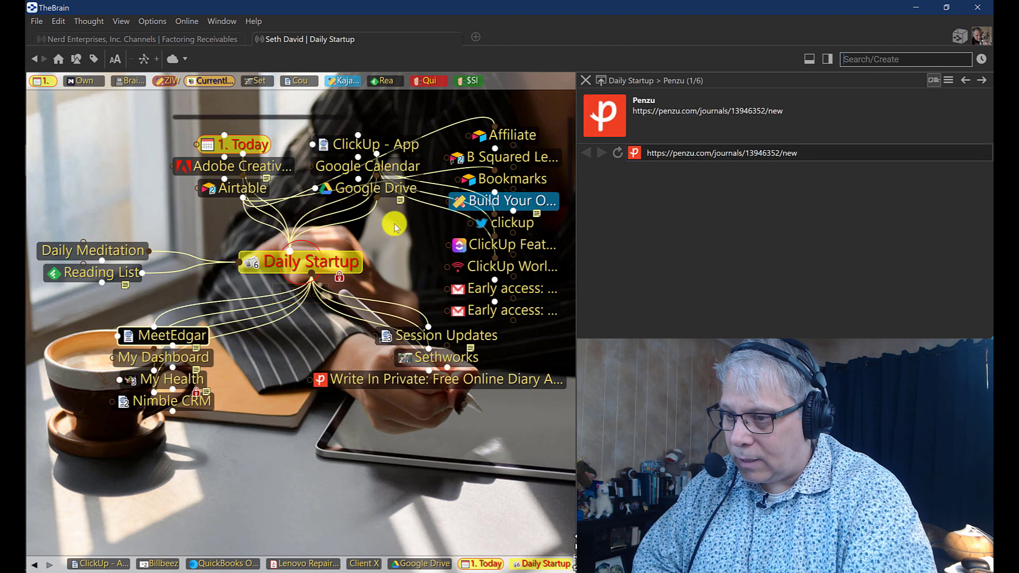
{"action": "left_click", "coordinate": [385, 190]}
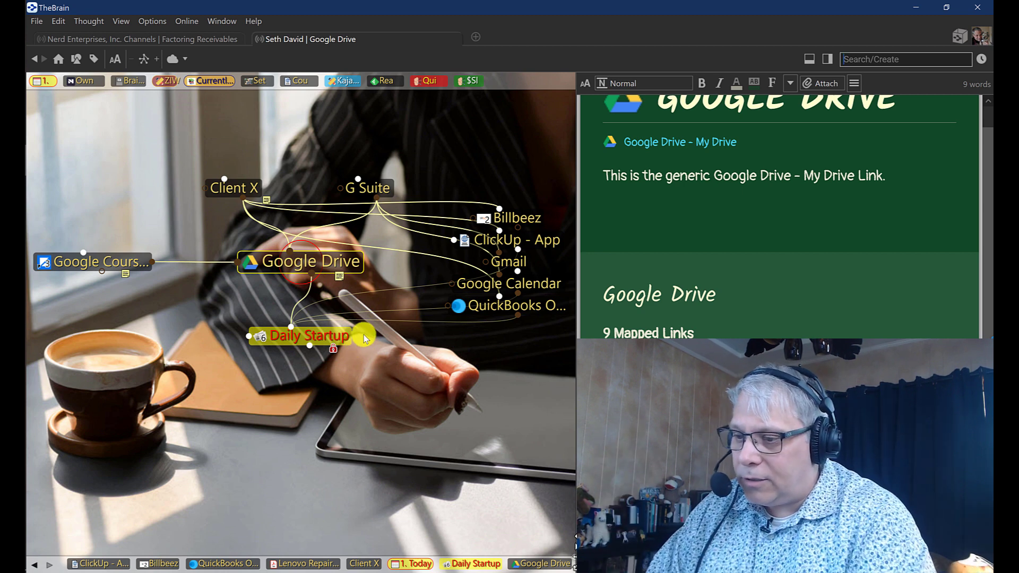
Step: Return to the Client X thought and attach the copied Google Drive web link to it
{"action": "left_click", "coordinate": [232, 191]}
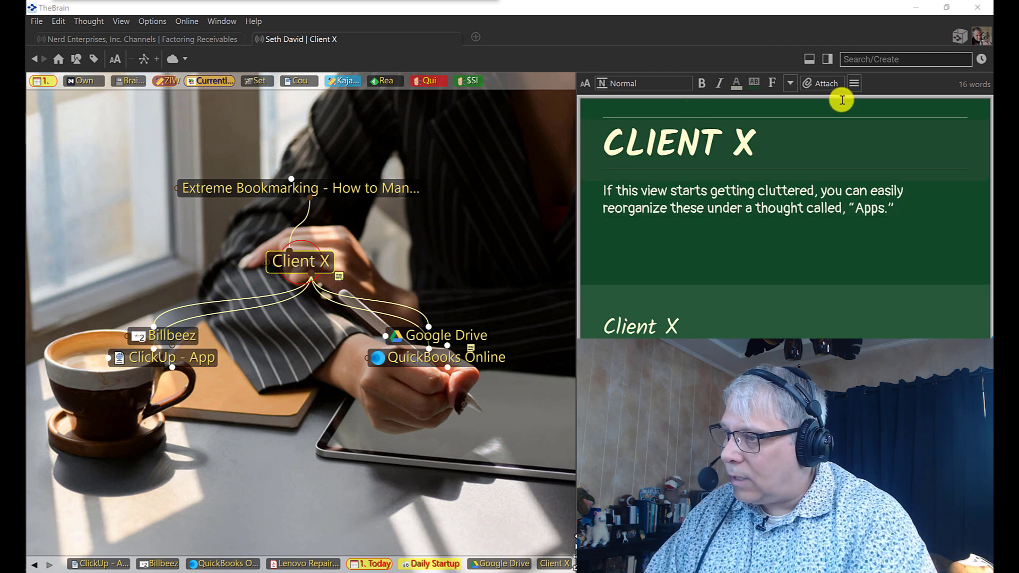
{"action": "left_click", "coordinate": [817, 84]}
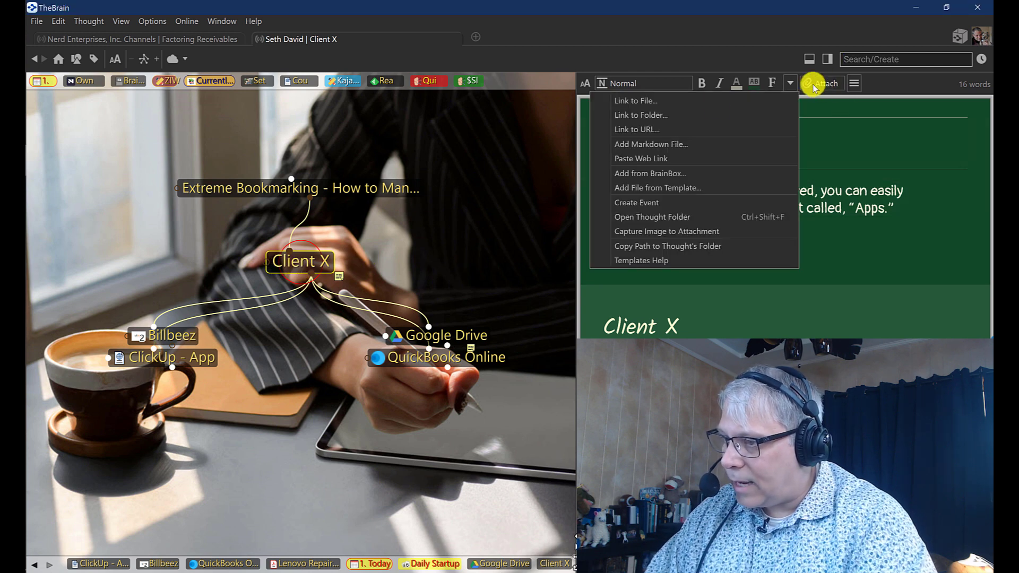
{"action": "left_click", "coordinate": [636, 161]}
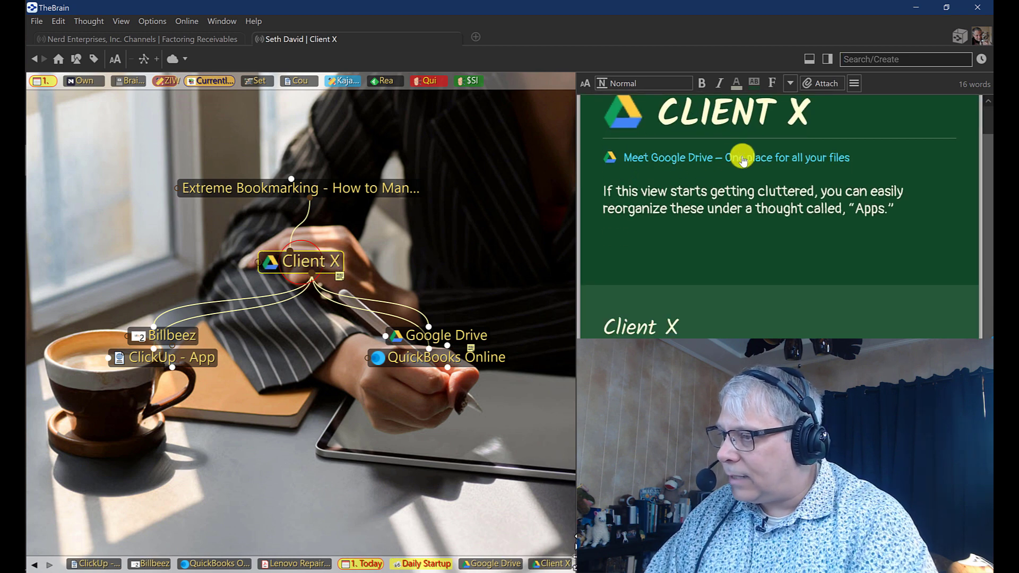
Step: Rename the Google Drive attachment on Client X to "Client X Google Drive Folder"
{"action": "right_click", "coordinate": [695, 156]}
{"action": "left_click", "coordinate": [547, 210]}
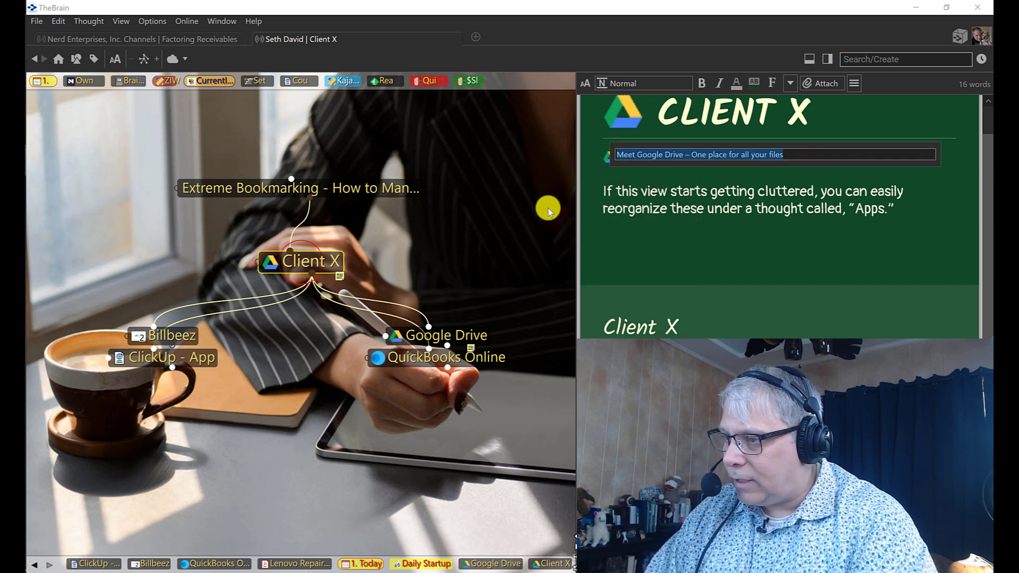
{"action": "type", "text": "Client X"}
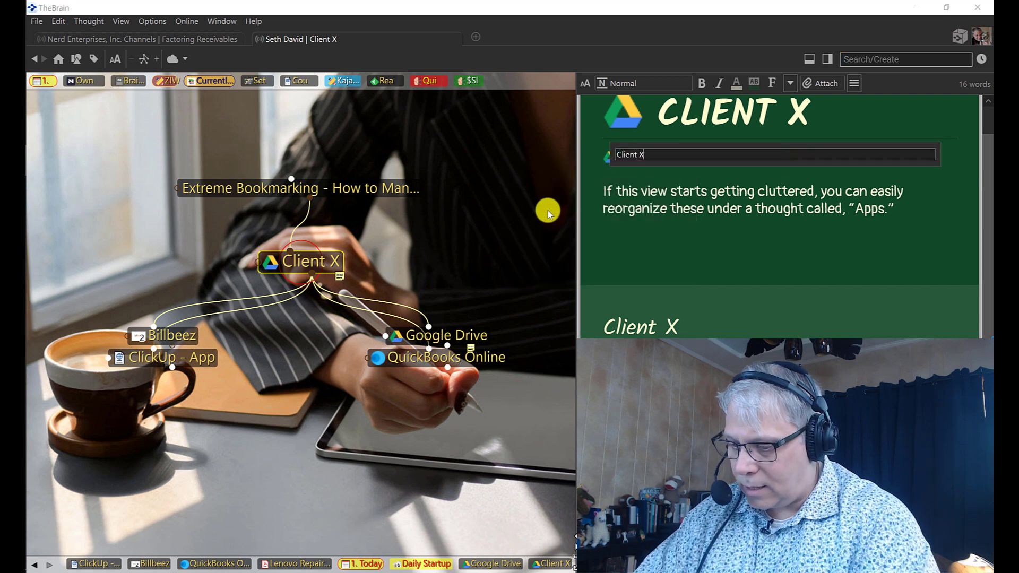
{"action": "type", "text": " Google Drive Fo"}
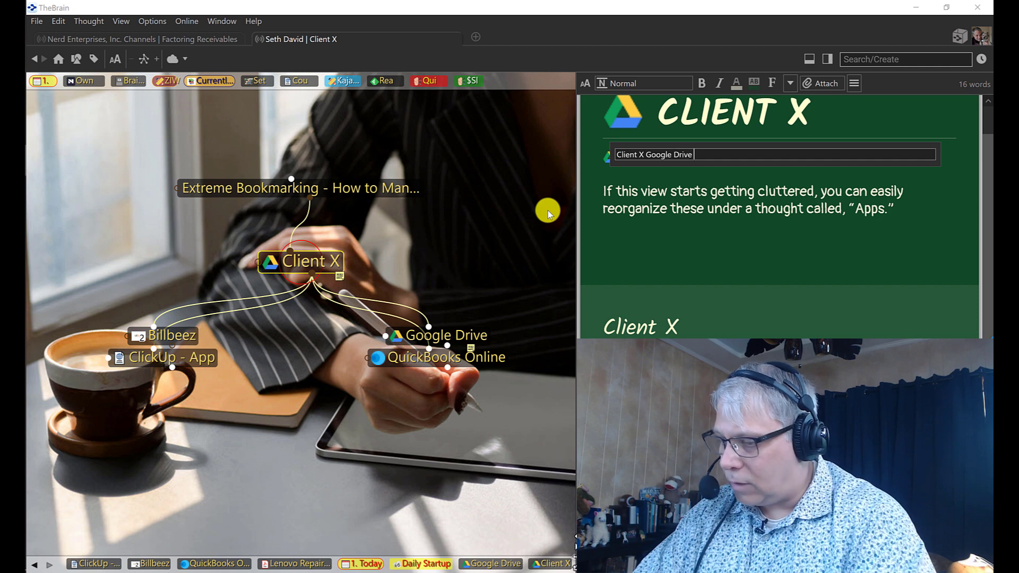
{"action": "key", "text": "Return"}
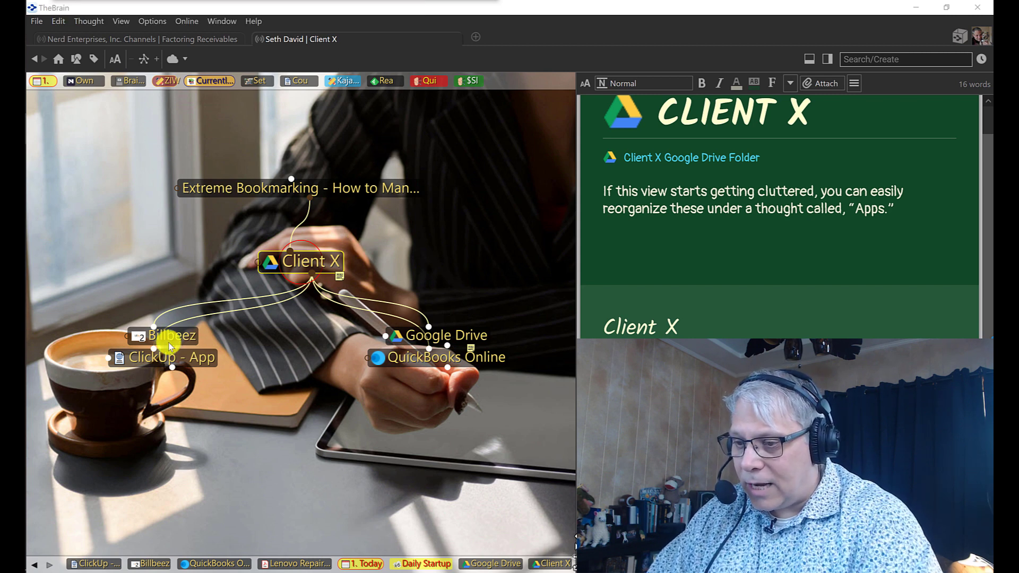
Step: Attach the copied Billbeez web link to Client X and rename it "Billbeez - Client X"
{"action": "left_click", "coordinate": [819, 84]}
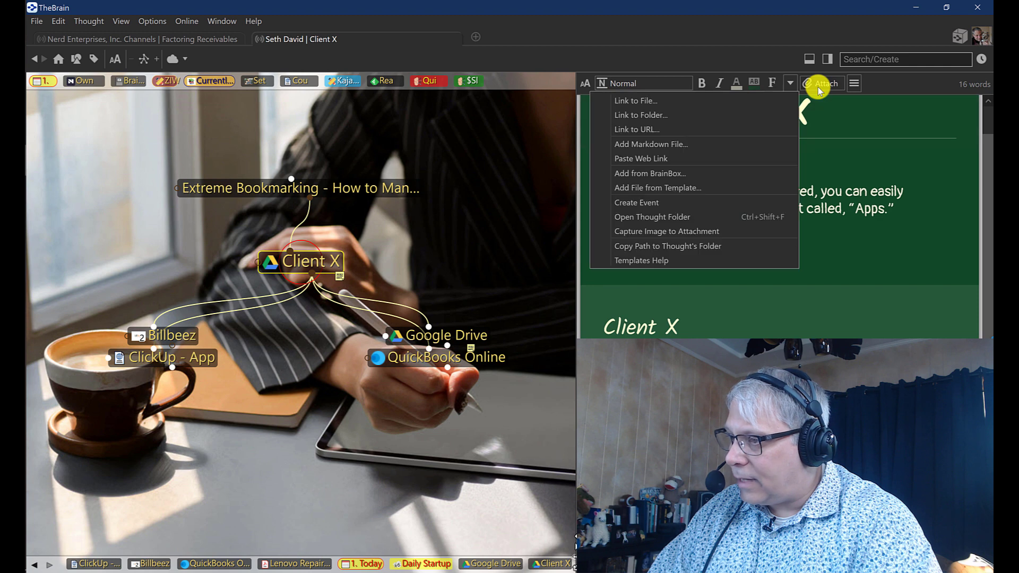
{"action": "left_click", "coordinate": [663, 158]}
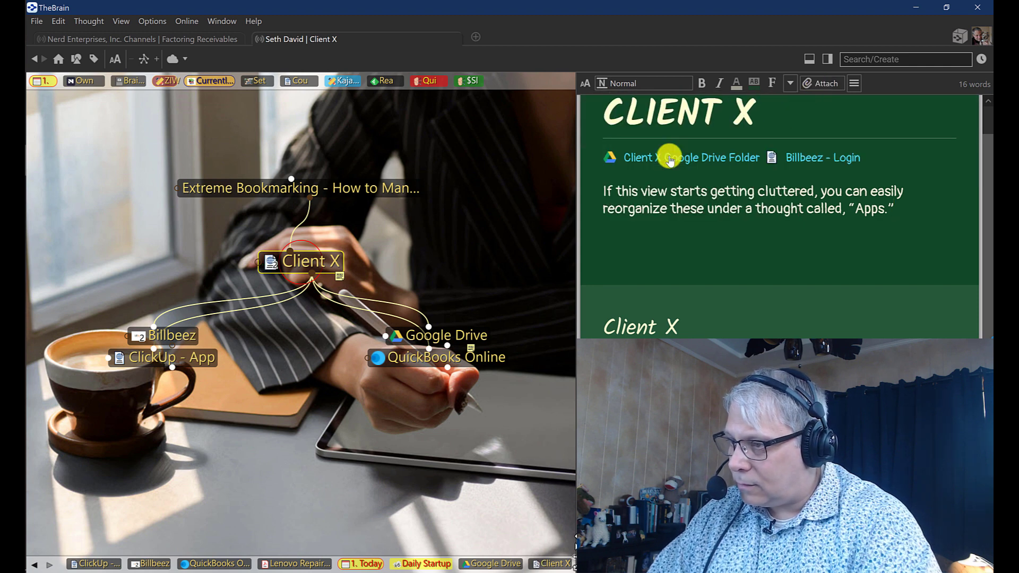
{"action": "right_click", "coordinate": [814, 162]}
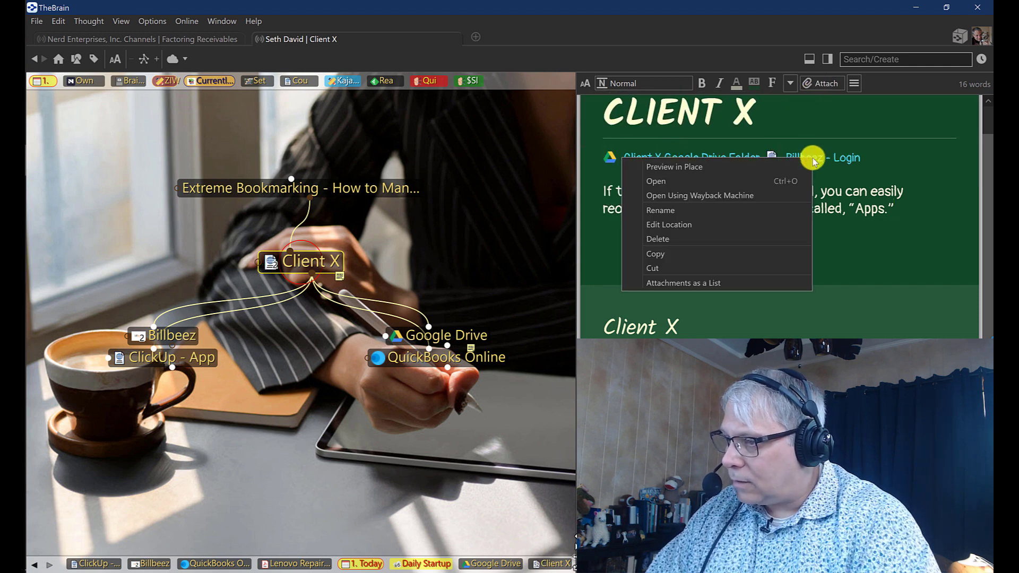
{"action": "left_click", "coordinate": [659, 213]}
{"action": "type", "text": "Clic"}
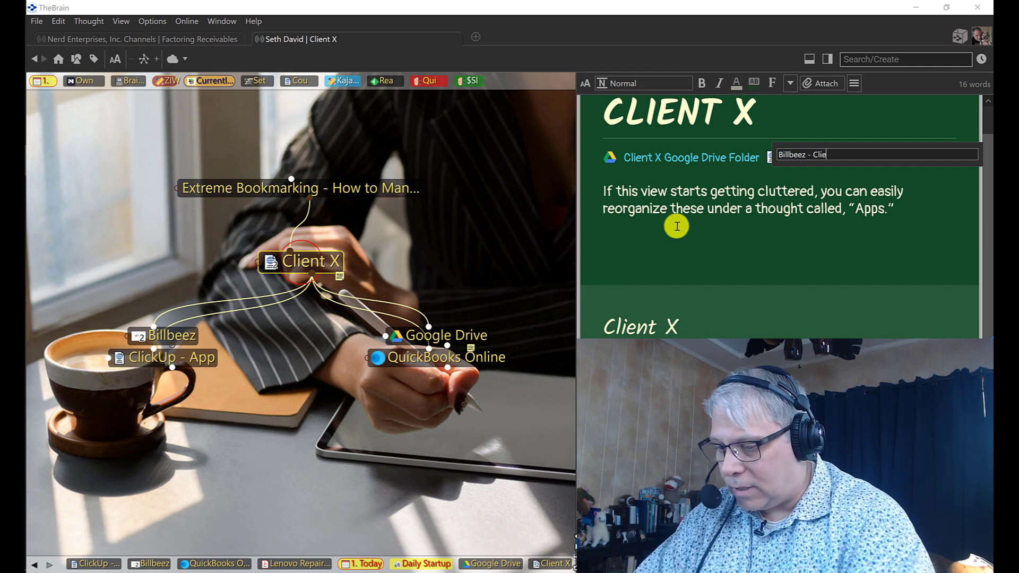
{"action": "key", "text": "Return"}
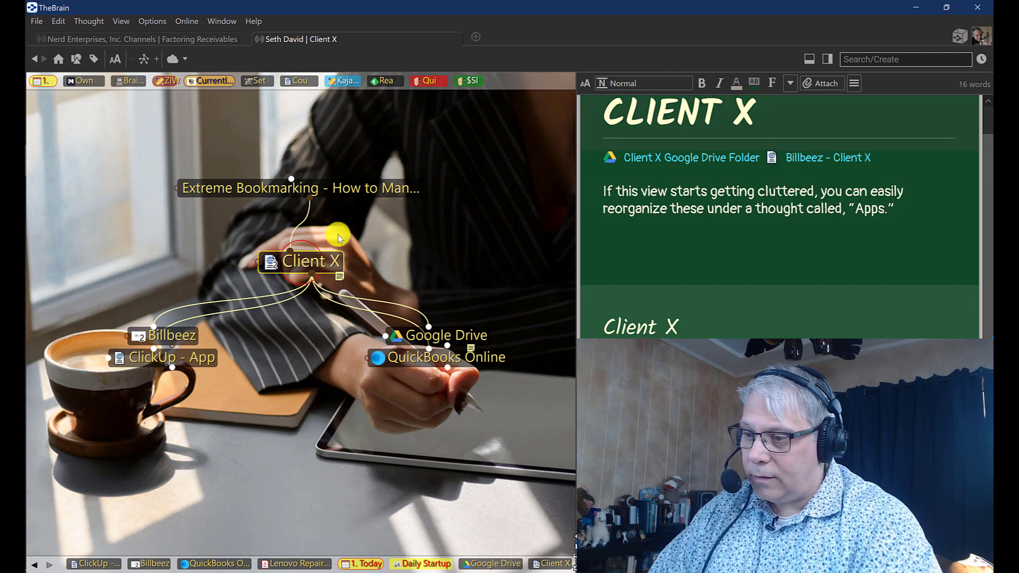
Step: Open the QuickBooks Online thought and examine the web address of its clients link
{"action": "left_click", "coordinate": [405, 360]}
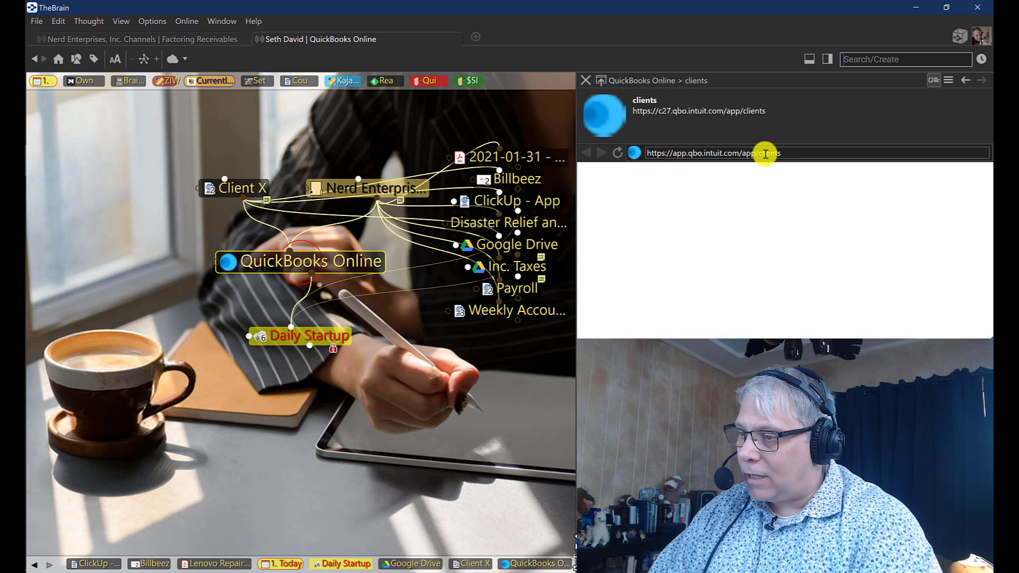
{"action": "left_click", "coordinate": [686, 158]}
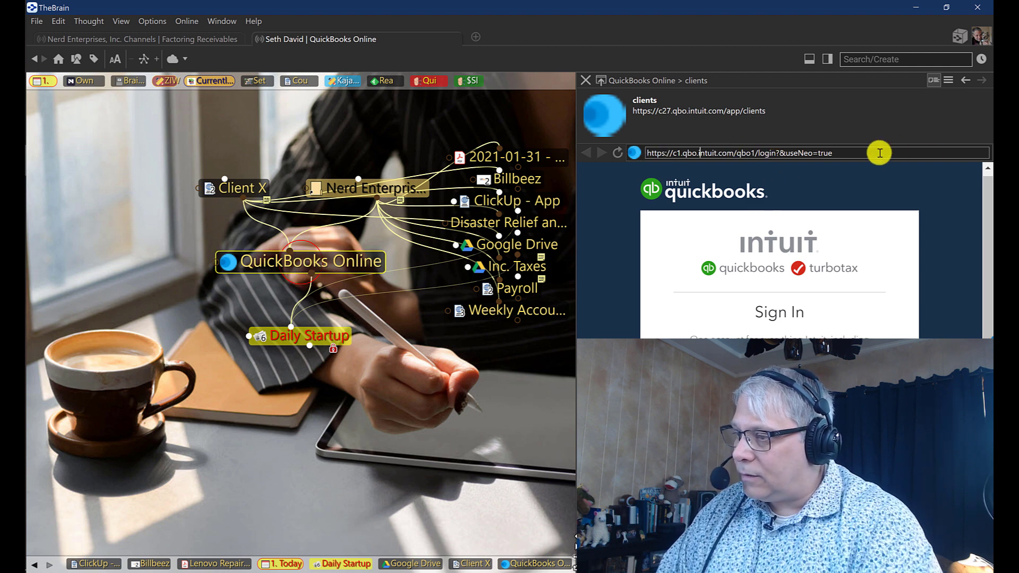
Step: Copy the QuickBooks Online sign-in web address and attach it as a web link to the Client X thought
{"action": "left_click", "coordinate": [860, 156]}
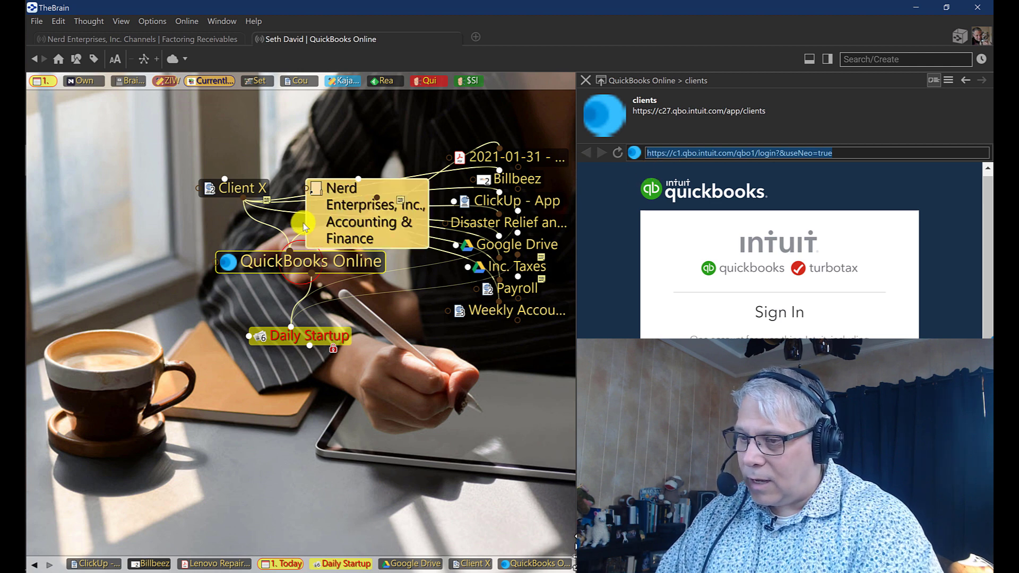
{"action": "left_click", "coordinate": [244, 196]}
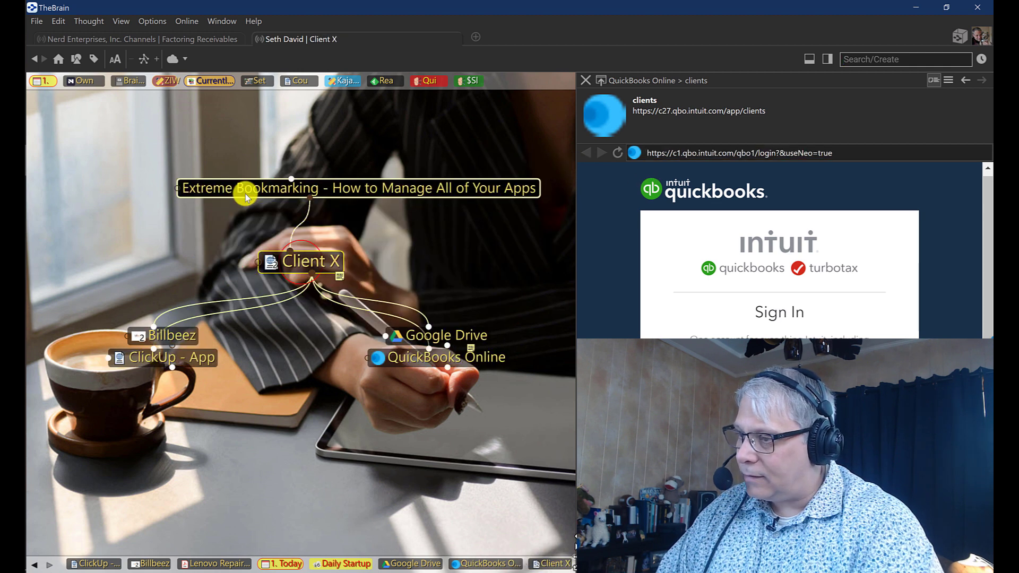
{"action": "left_click", "coordinate": [830, 84]}
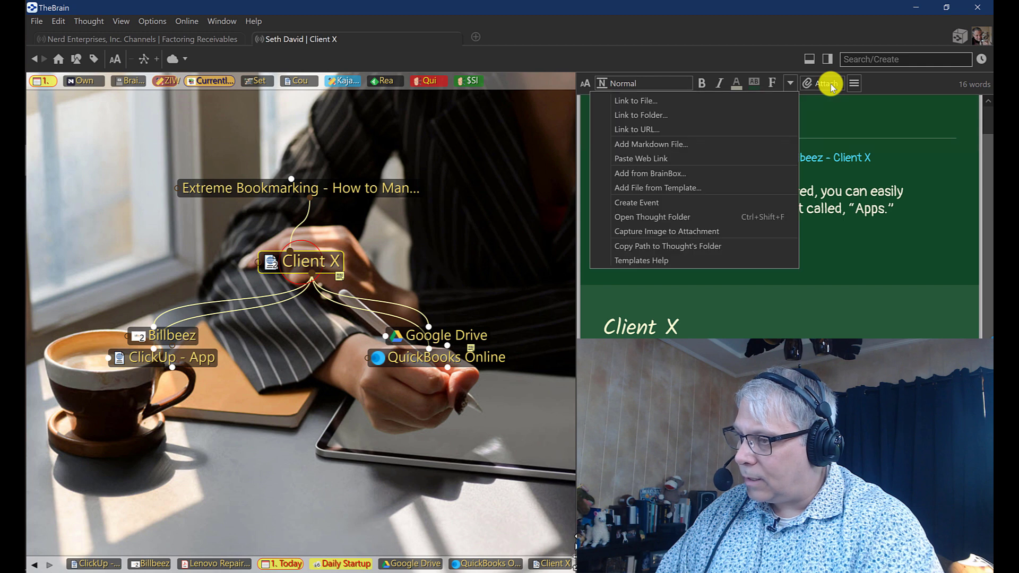
{"action": "left_click", "coordinate": [647, 159]}
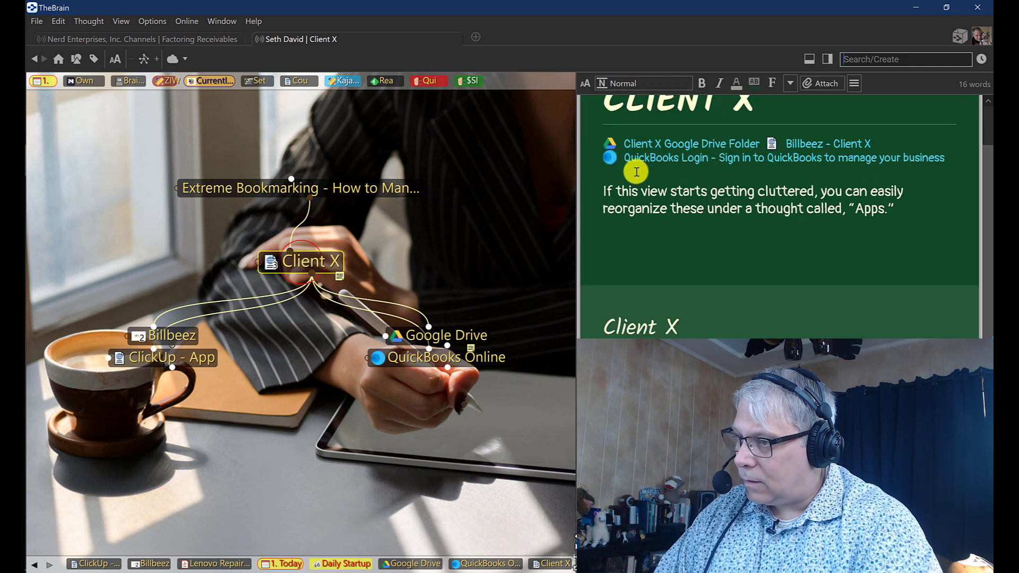
Step: Rename the new QuickBooks attachment on Client X to "QuickBooks Online Login"
{"action": "right_click", "coordinate": [673, 161]}
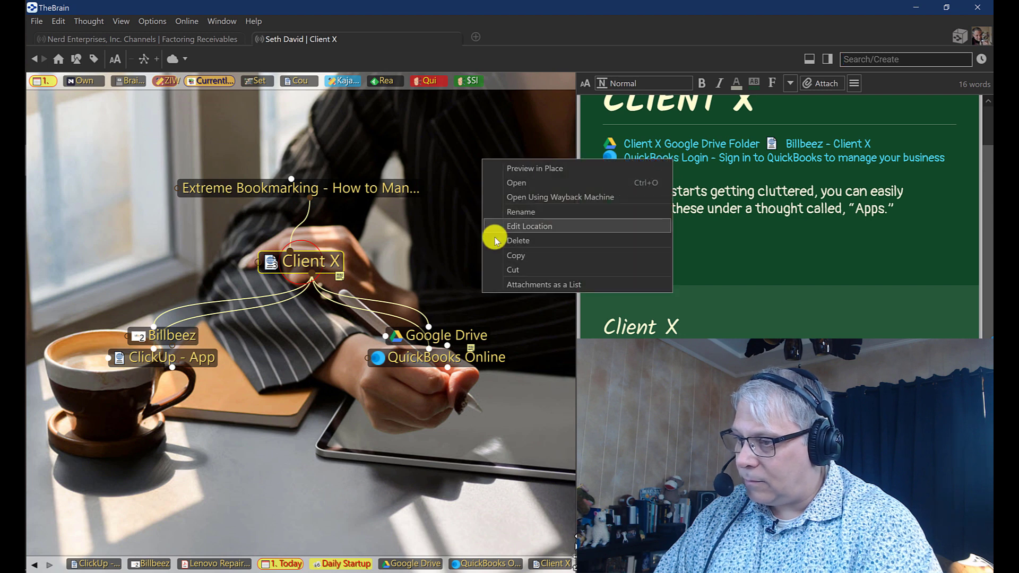
{"action": "left_click", "coordinate": [519, 212]}
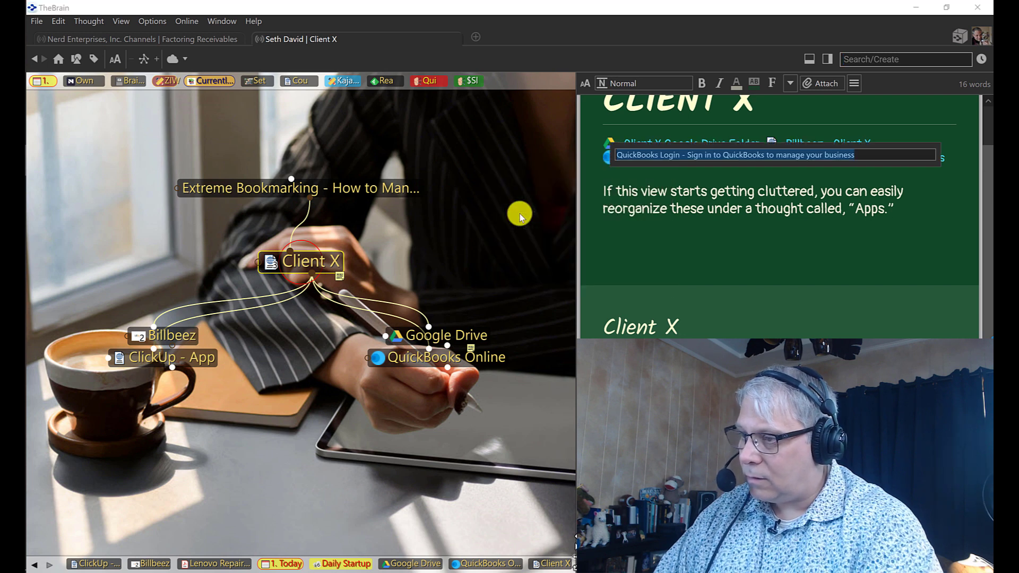
{"action": "type", "text": "QuickBooks Online Login"}
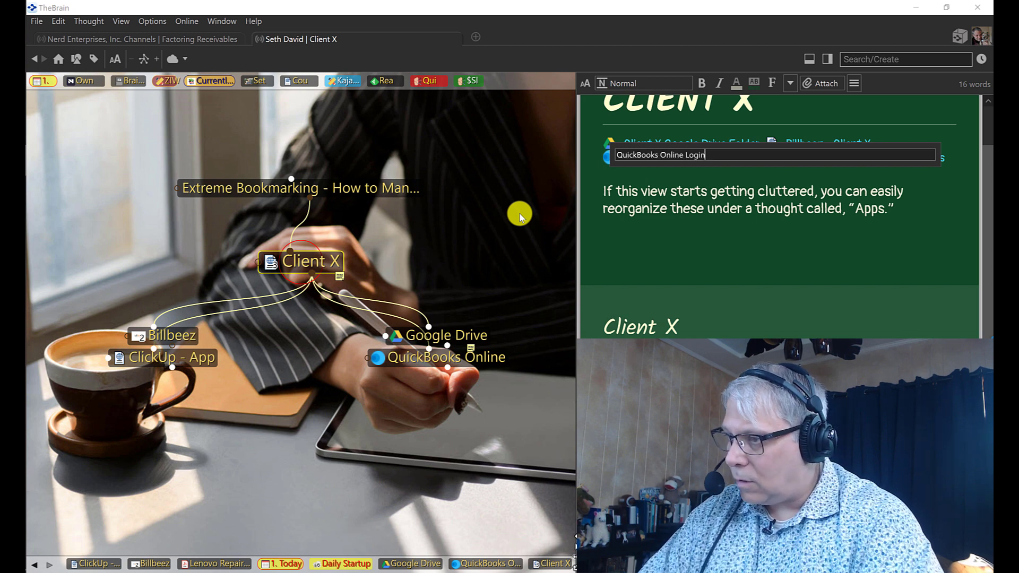
{"action": "key", "text": "Return"}
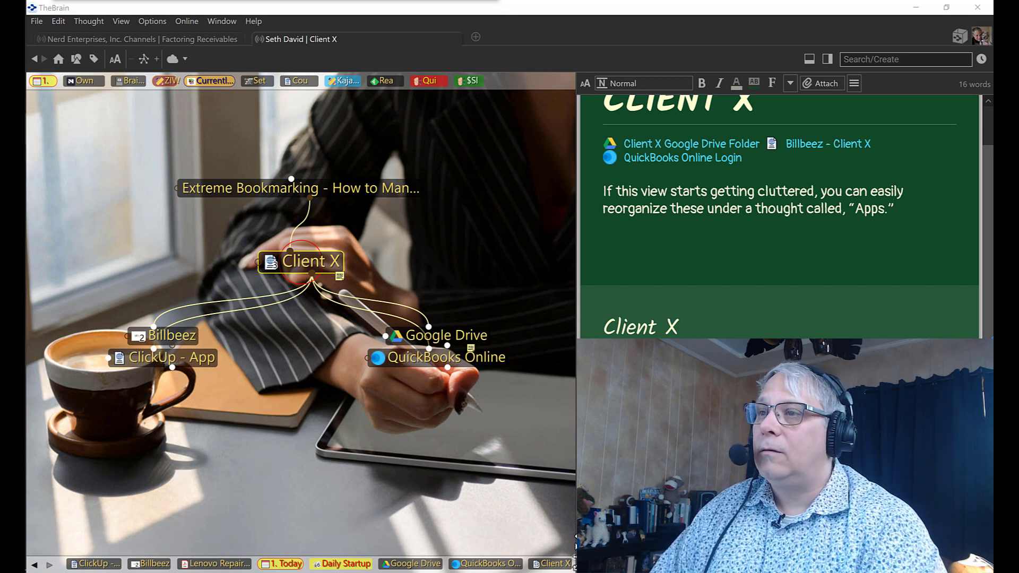
Step: Open the ClickUp - App thought, close its Everything View preview, and switch to Chrome for the Client X page in ClickUp
{"action": "left_click", "coordinate": [148, 360]}
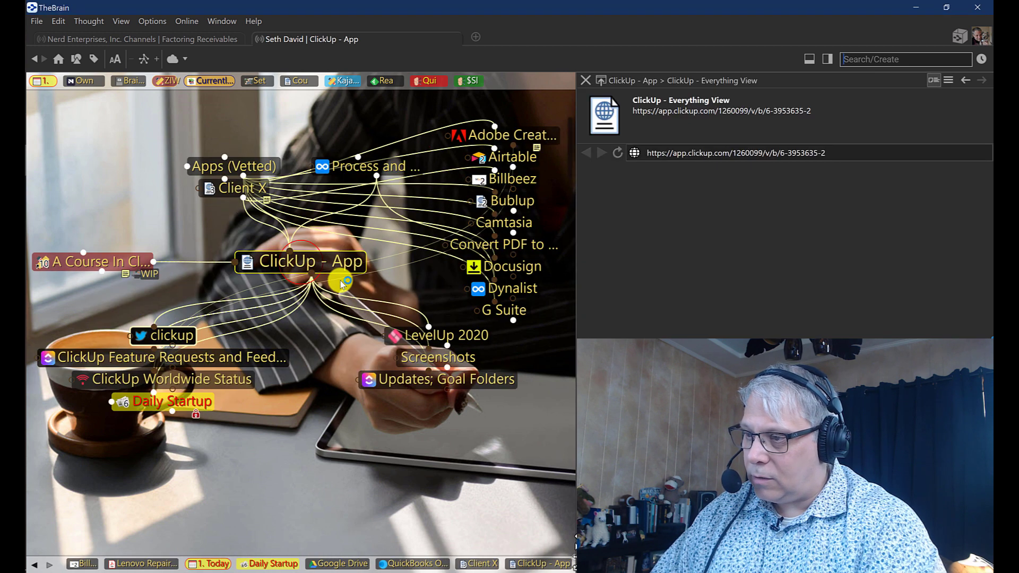
{"action": "left_click", "coordinate": [600, 82]}
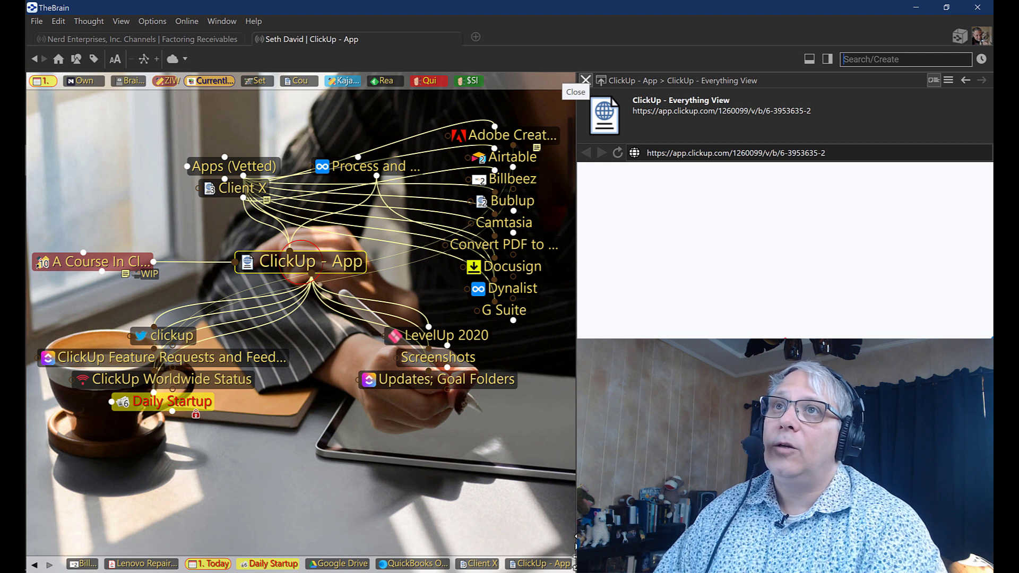
{"action": "left_click", "coordinate": [585, 80]}
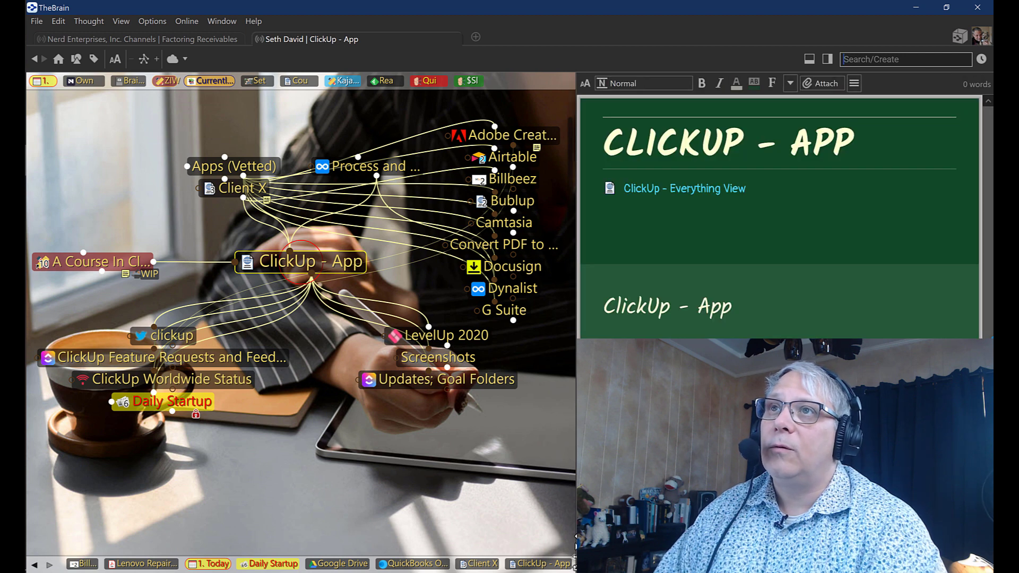
{"action": "key", "text": "alt+Tab"}
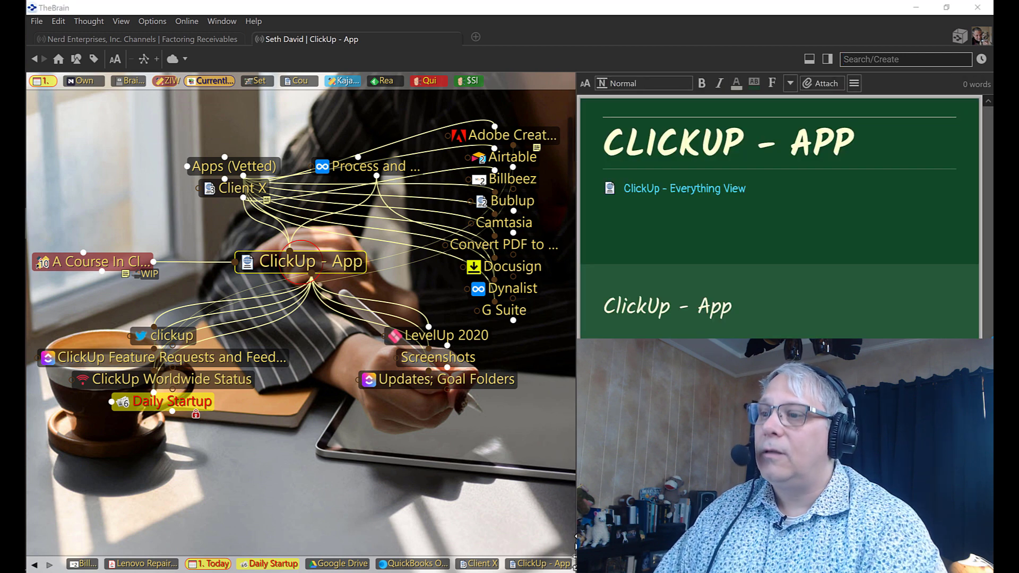
Step: Return to the Client X thought and attach the copied ClickUp web link to it
{"action": "left_click", "coordinate": [231, 189]}
{"action": "left_click", "coordinate": [230, 189]}
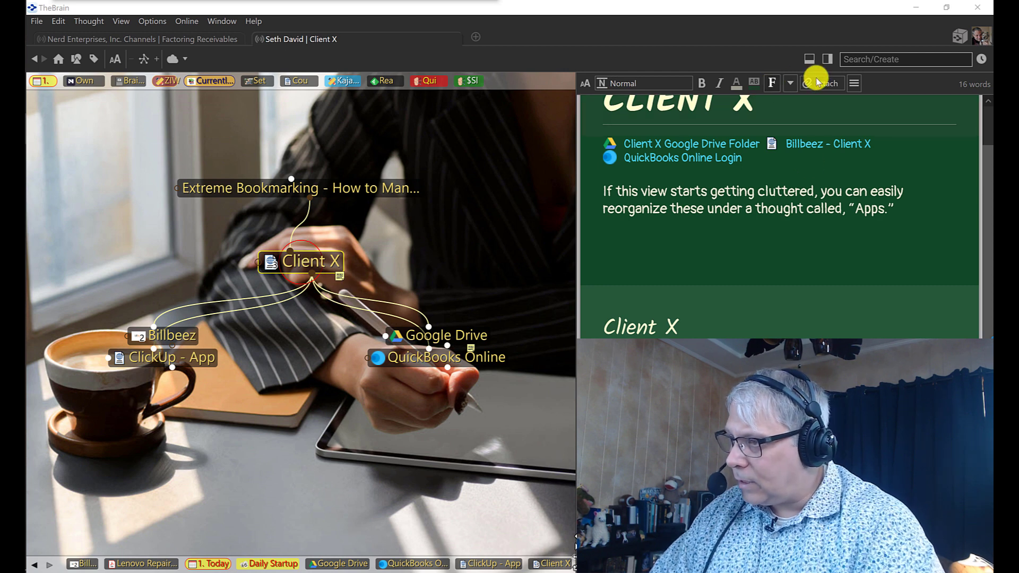
{"action": "left_click", "coordinate": [793, 84]}
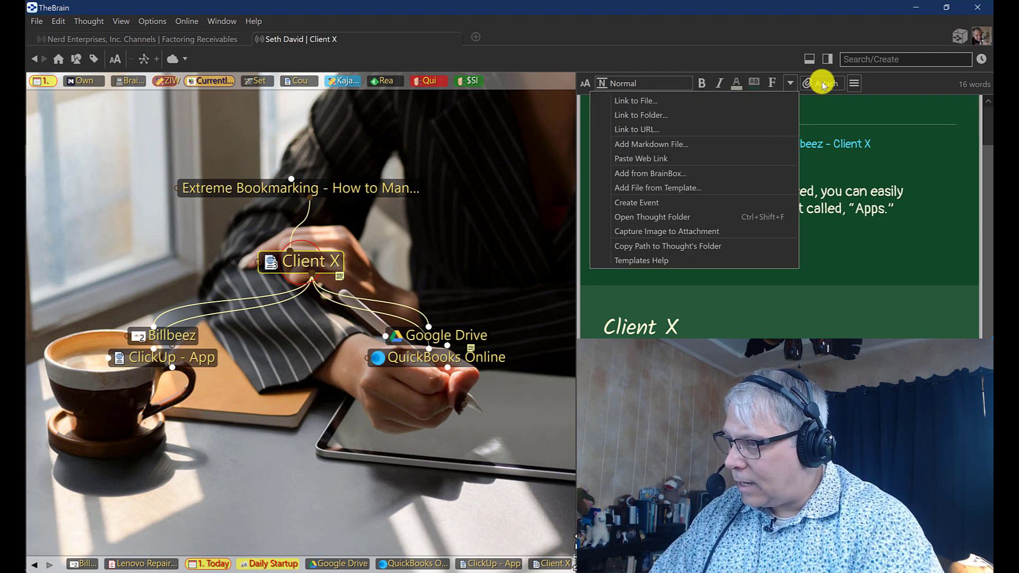
{"action": "left_click", "coordinate": [624, 160]}
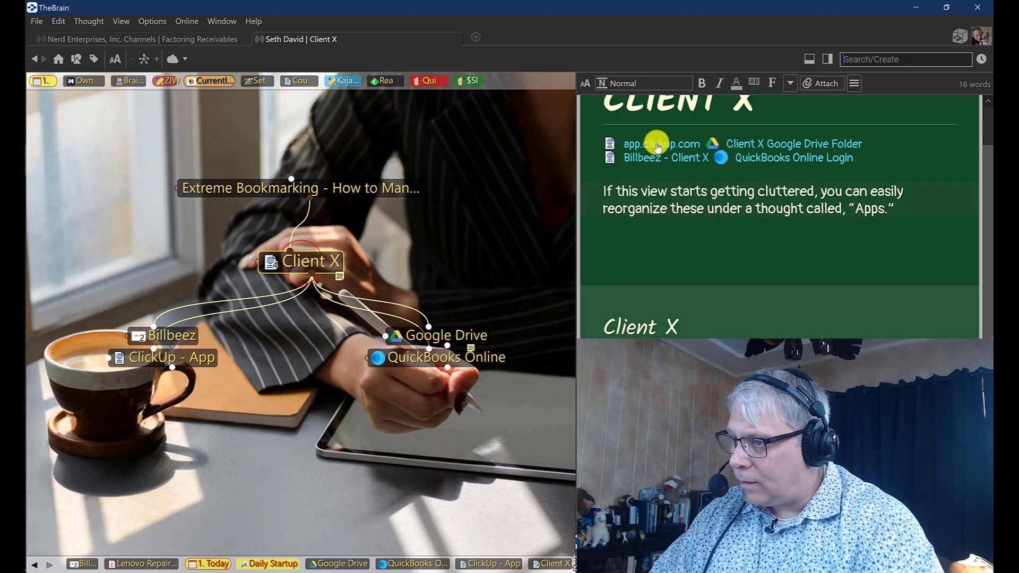
Step: Rename the app.clickup.com attachment on Client X to "ClickUp - Client X"
{"action": "right_click", "coordinate": [657, 147]}
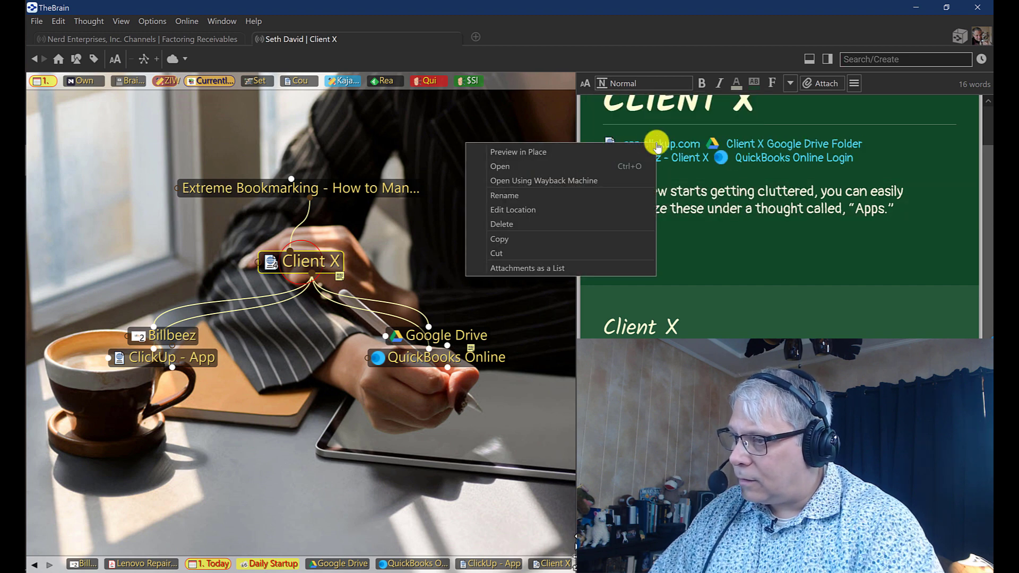
{"action": "left_click", "coordinate": [518, 196]}
{"action": "type", "text": "Clu"}
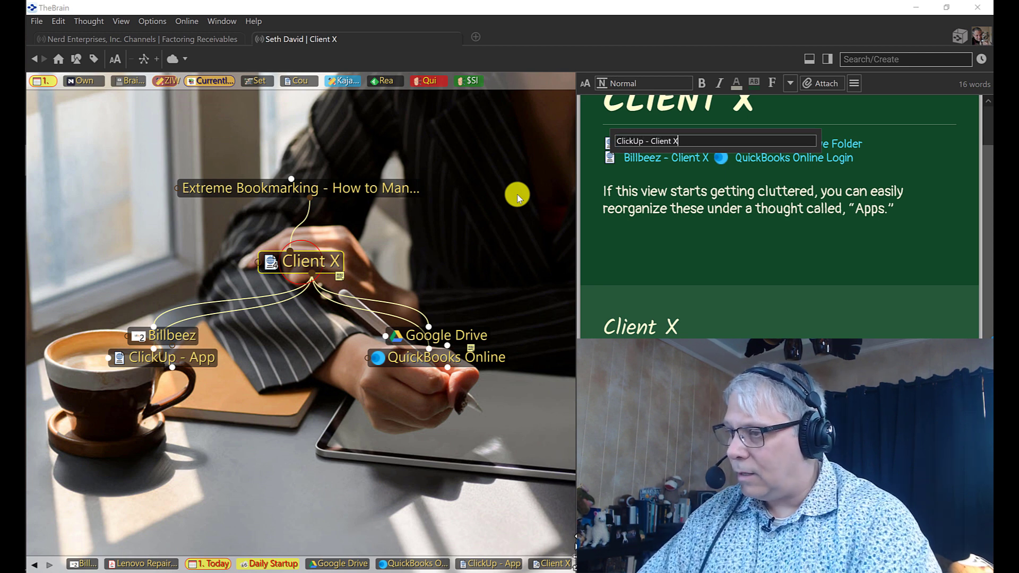
{"action": "key", "text": "Return"}
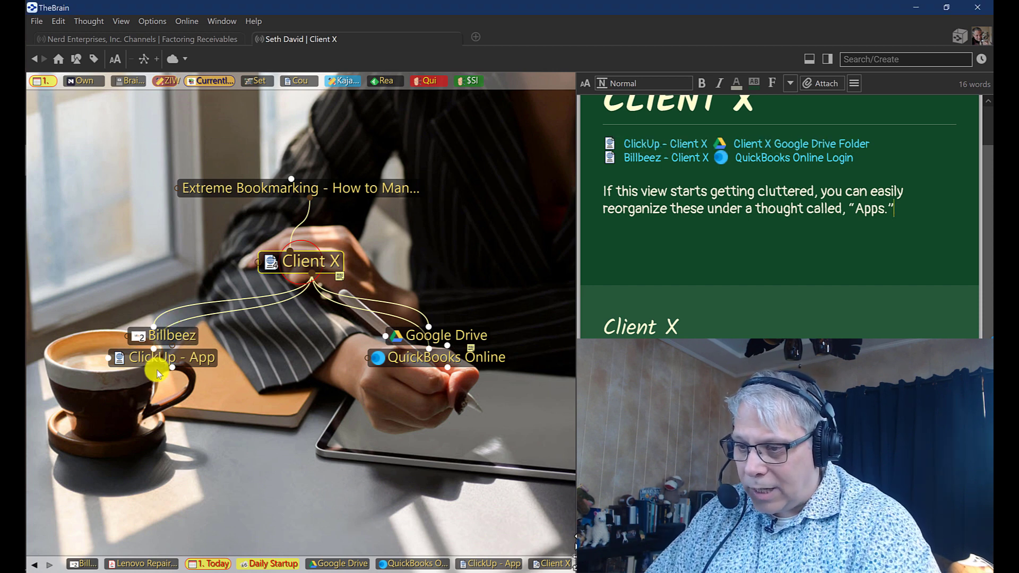
Step: Open the Billbeez thought linked under Client X and launch its Billbeez Login link externally
{"action": "mouse_move", "coordinate": [281, 279]}
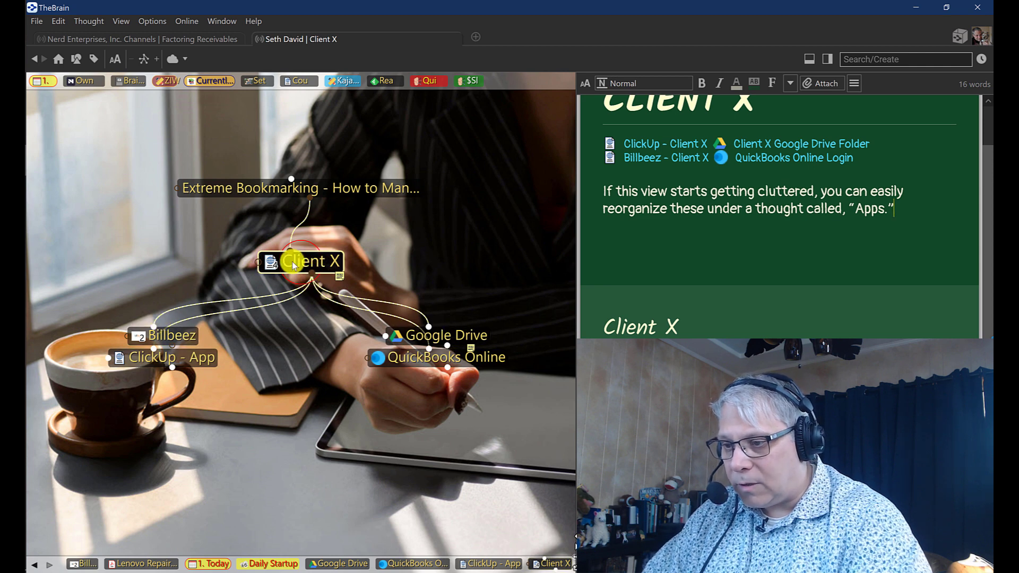
{"action": "left_click", "coordinate": [164, 335]}
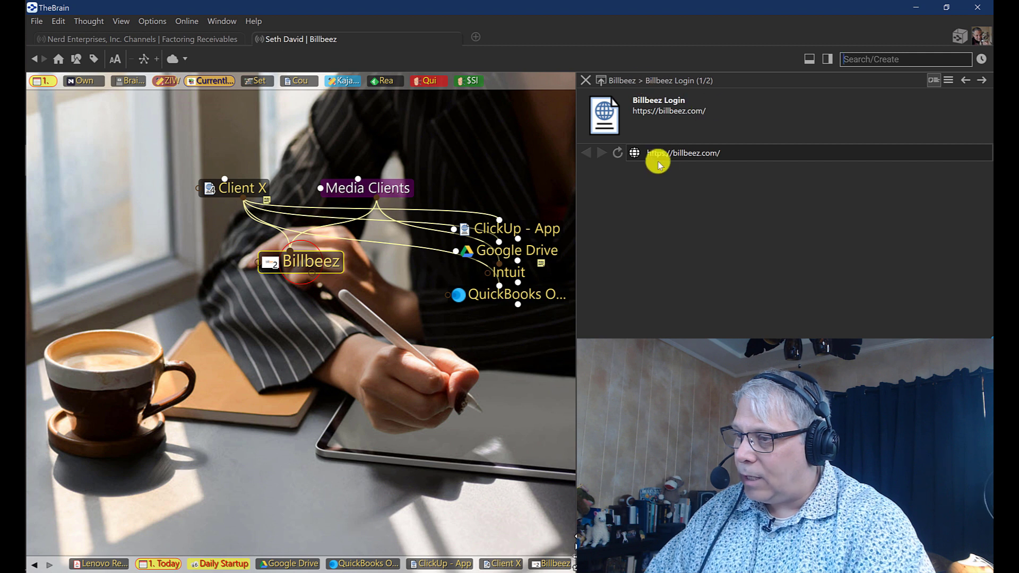
{"action": "left_click", "coordinate": [602, 84]}
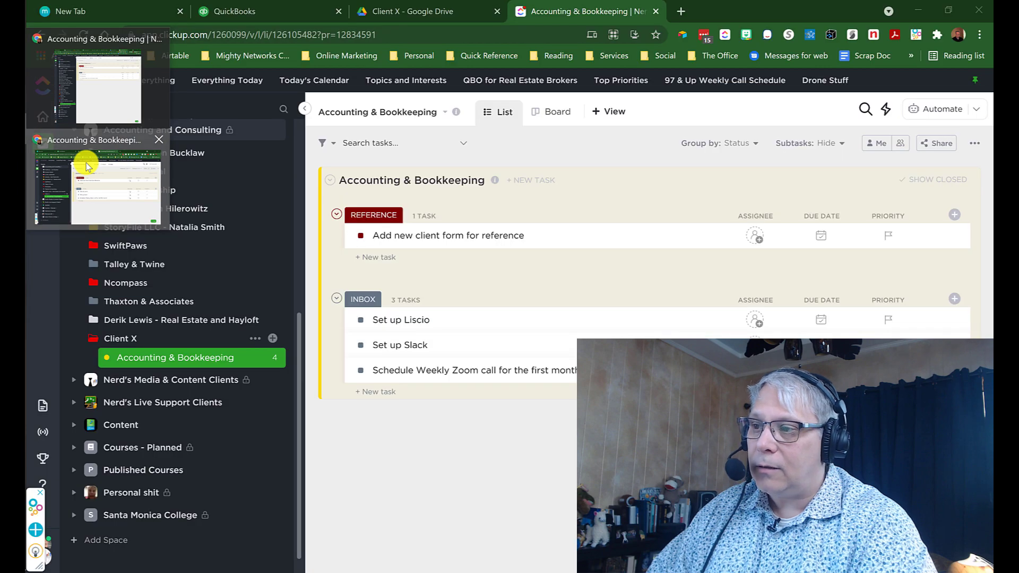
Step: Switch to Chrome, close the ClickUp, Google Drive and QuickBooks pages, and return to TheBrain
{"action": "left_click", "coordinate": [88, 169]}
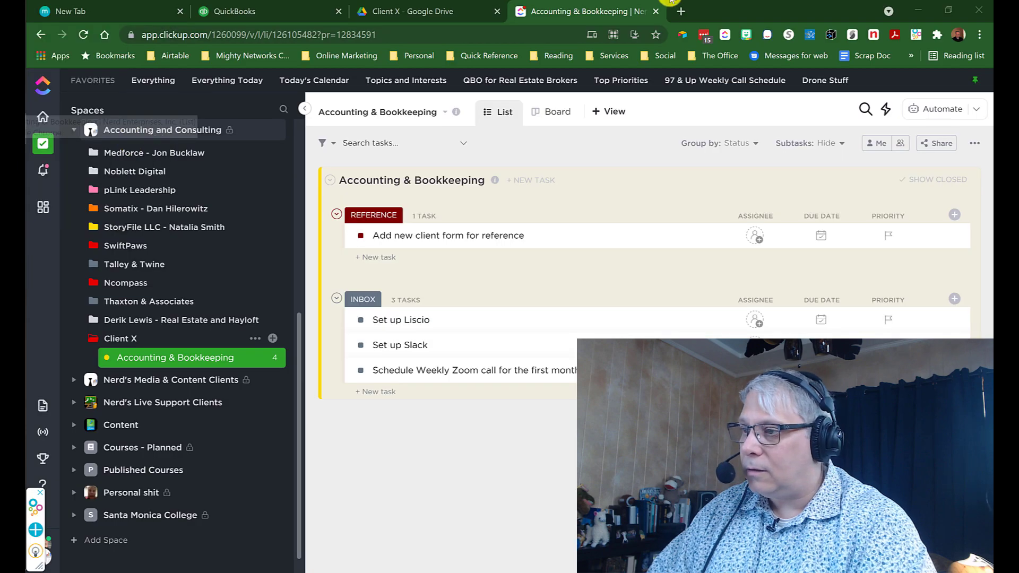
{"action": "left_click", "coordinate": [656, 11]}
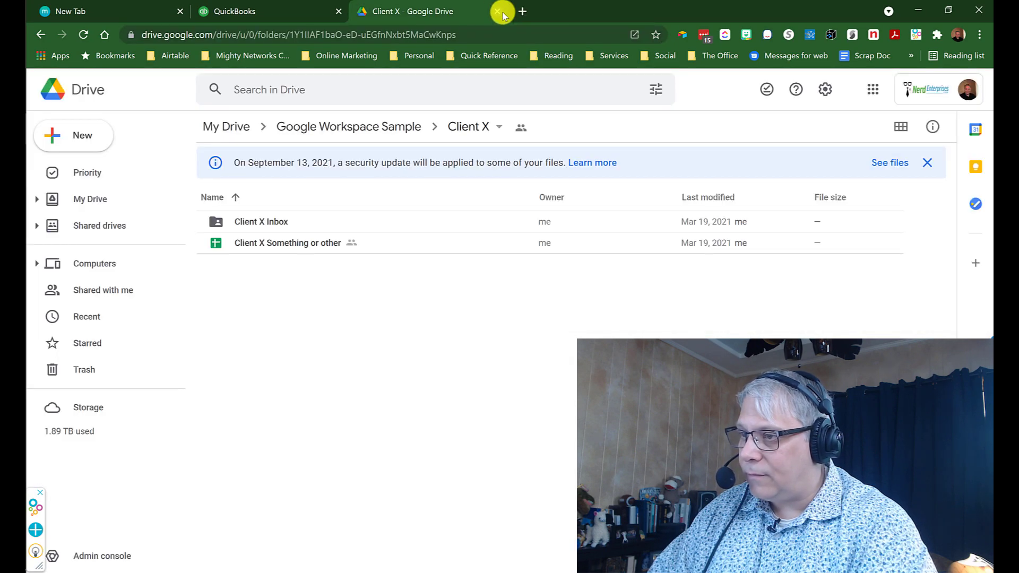
{"action": "middle_click", "coordinate": [382, 12]}
{"action": "left_click", "coordinate": [339, 12]}
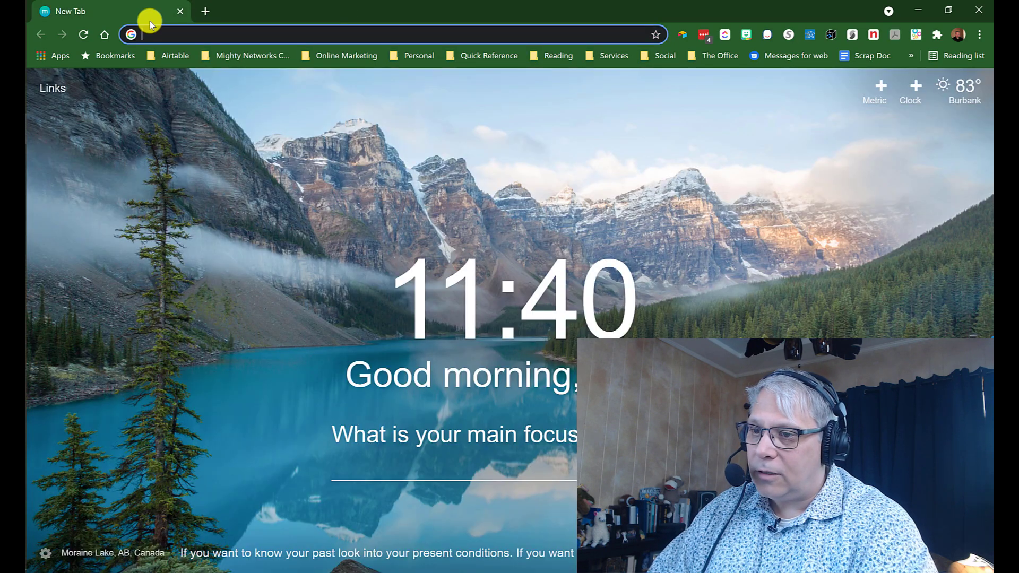
{"action": "key", "text": "alt+Tab"}
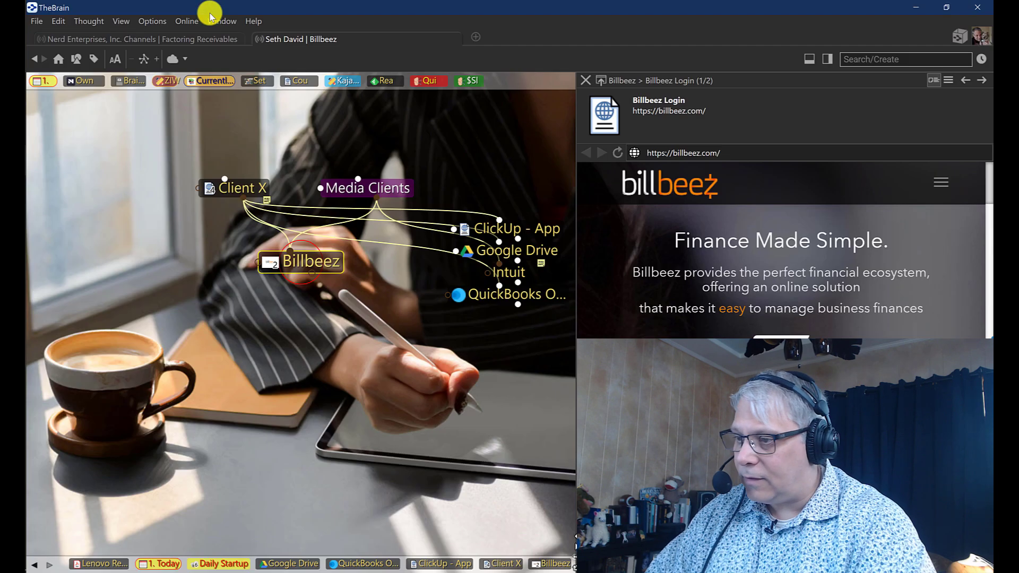
Step: Open the Billbeez Login link in the browser, and bring up the ClickUp - App thought's Everything View link in TheBrain
{"action": "left_click", "coordinate": [603, 81]}
{"action": "key", "text": "alt+Tab"}
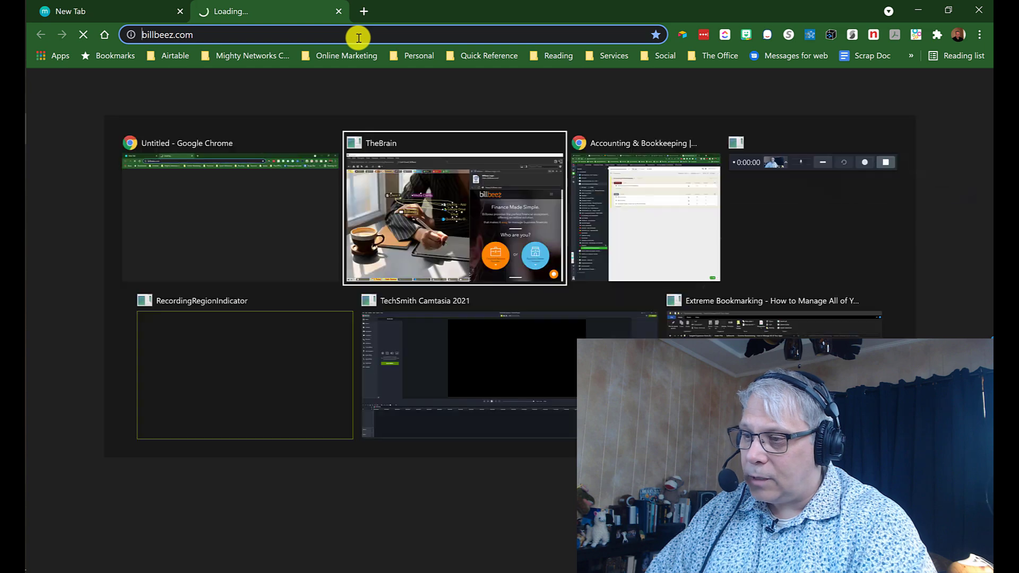
{"action": "left_click", "coordinate": [499, 232]}
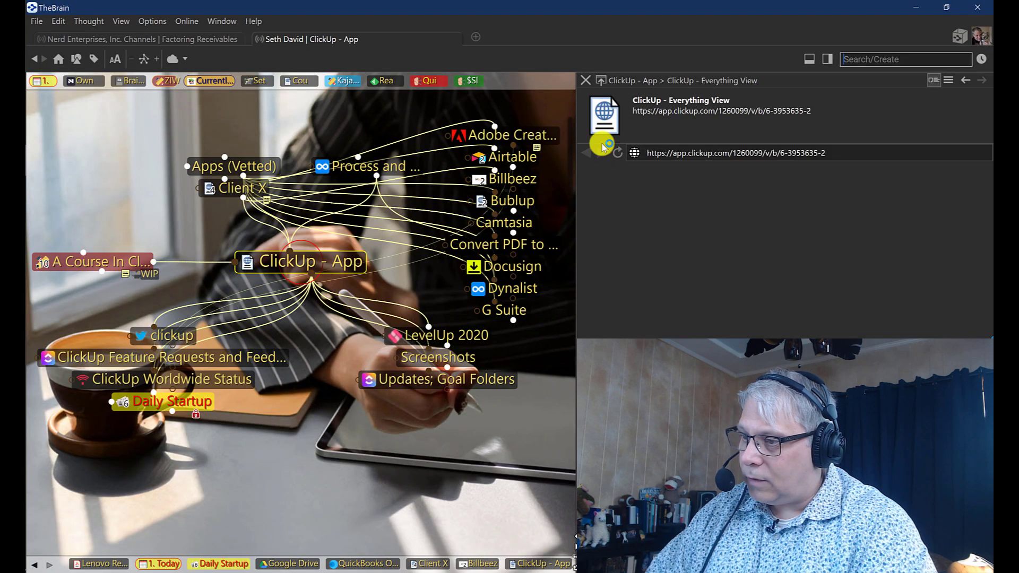
{"action": "left_click", "coordinate": [602, 80]}
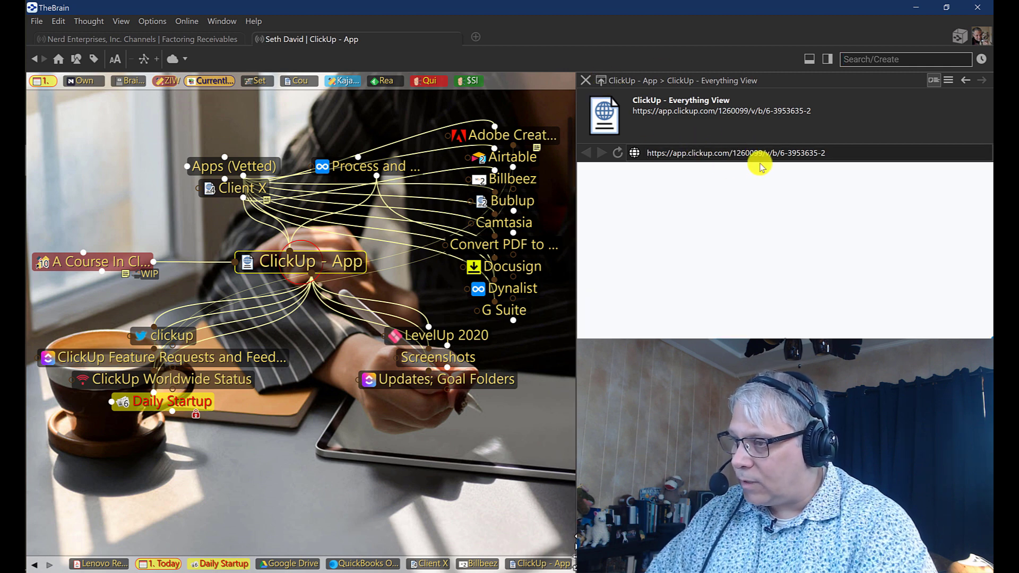
Step: Open the "ClickUp - Client X" link from the Client X thought in the browser and return to TheBrain
{"action": "left_click", "coordinate": [238, 190]}
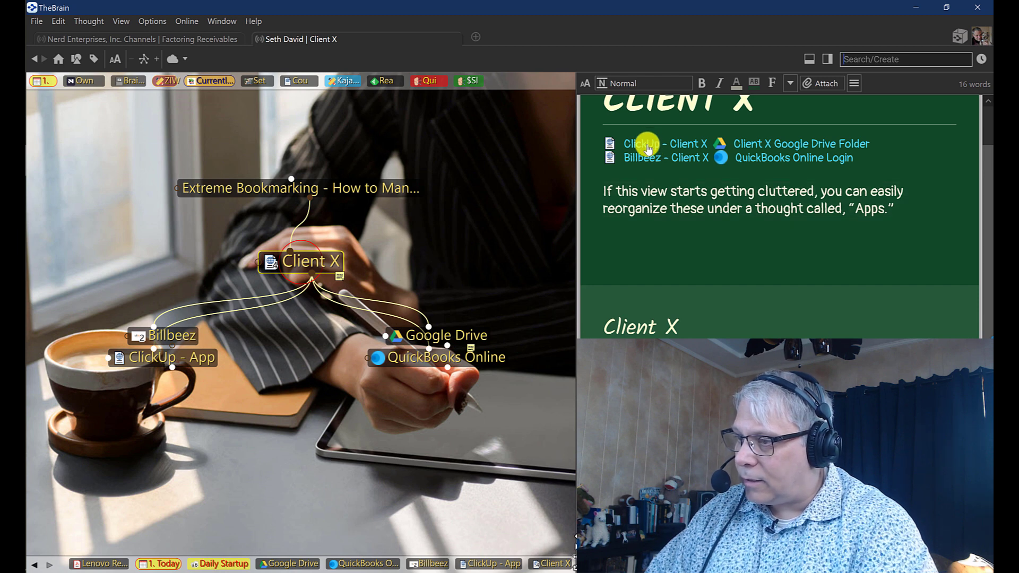
{"action": "left_click", "coordinate": [647, 146]}
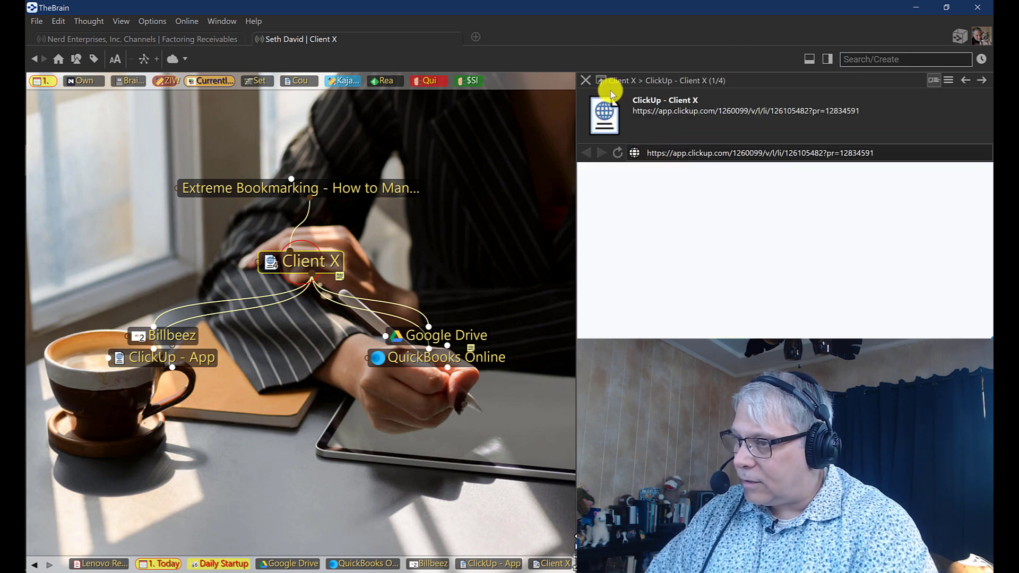
{"action": "left_click", "coordinate": [602, 80]}
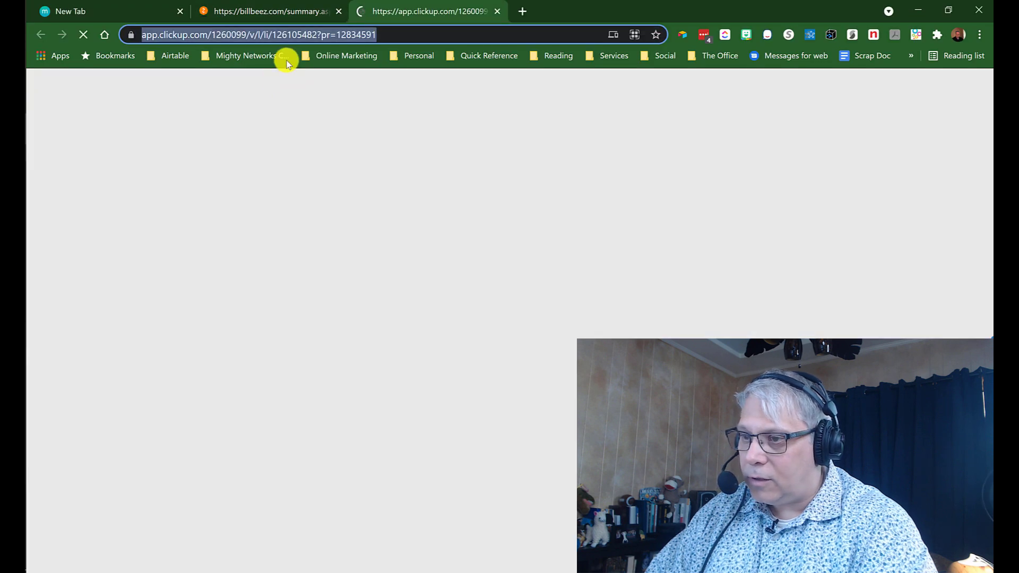
{"action": "key", "text": "alt+Tab"}
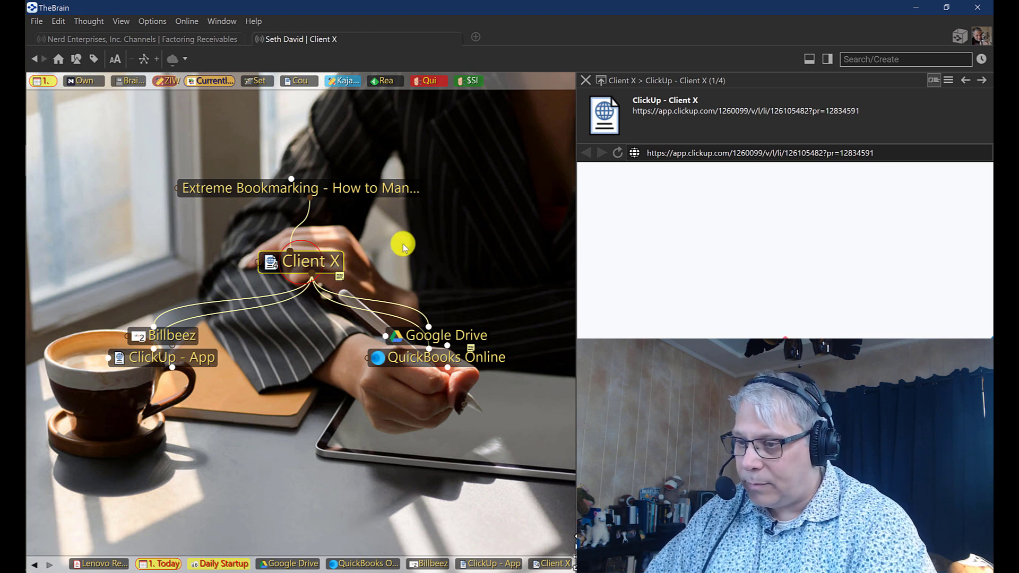
Step: Close the ClickUp preview and open Client X's "QuickBooks Online Login" link in the browser
{"action": "left_click", "coordinate": [587, 81]}
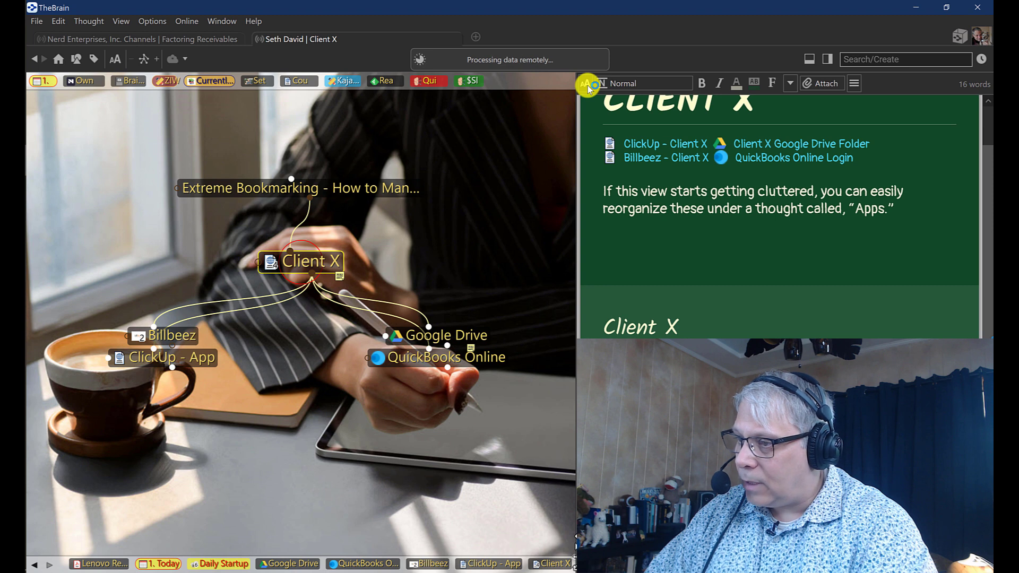
{"action": "left_click", "coordinate": [772, 160]}
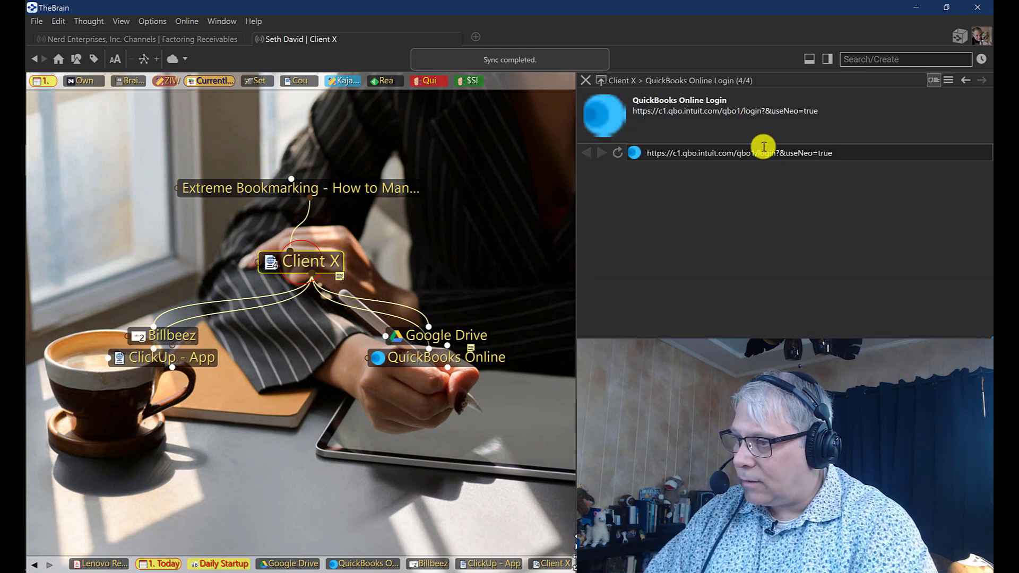
{"action": "left_click", "coordinate": [601, 82]}
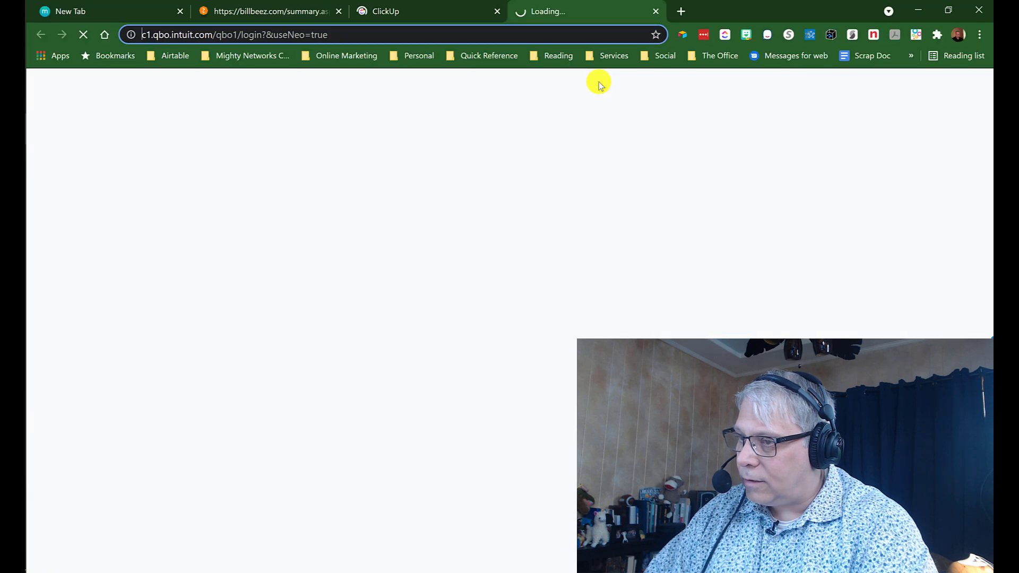
Step: Close the QuickBooks preview in TheBrain, look over the Billbeez and ClickUp pages in Chrome, and return to TheBrain
{"action": "key", "text": "alt+Tab"}
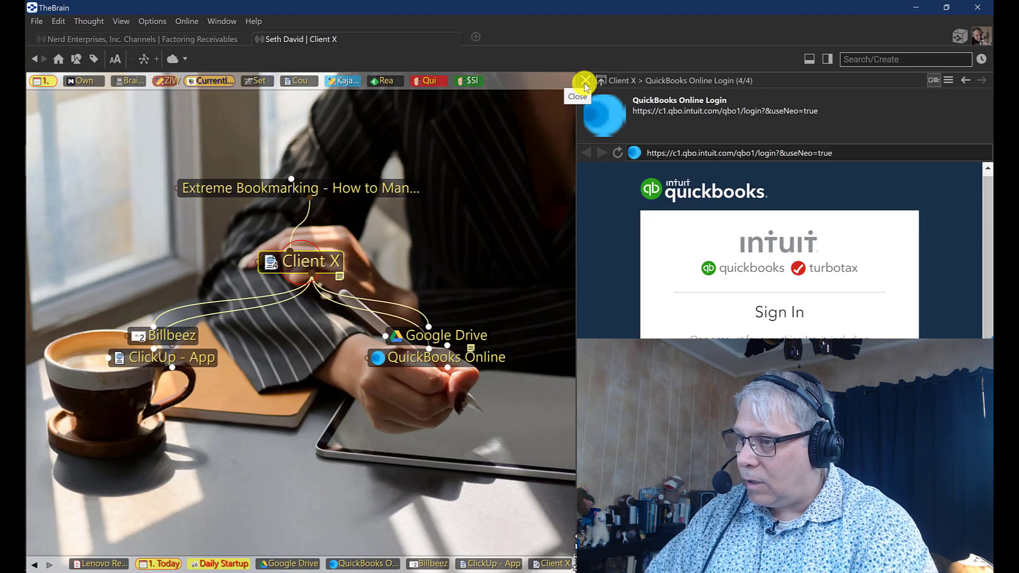
{"action": "left_click", "coordinate": [585, 82]}
{"action": "key", "text": "alt+Tab"}
{"action": "left_click", "coordinate": [88, 19]}
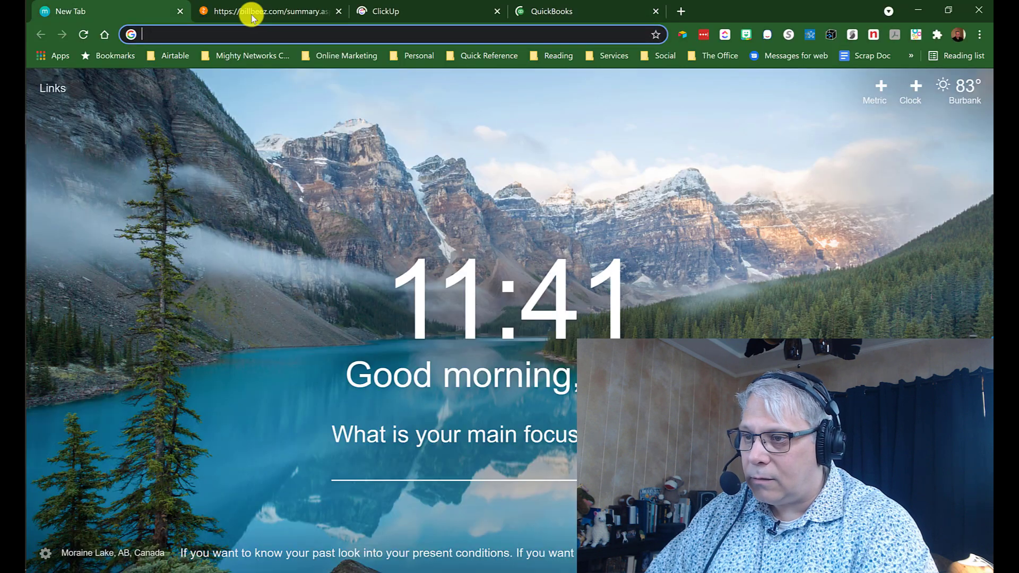
{"action": "left_click", "coordinate": [253, 18]}
{"action": "left_click", "coordinate": [421, 14]}
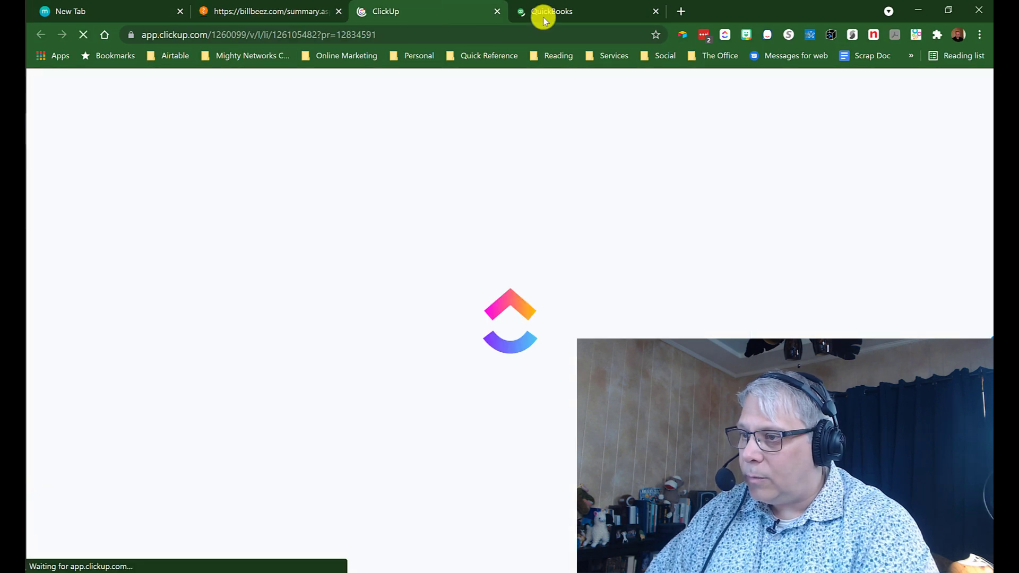
{"action": "key", "text": "alt+Tab"}
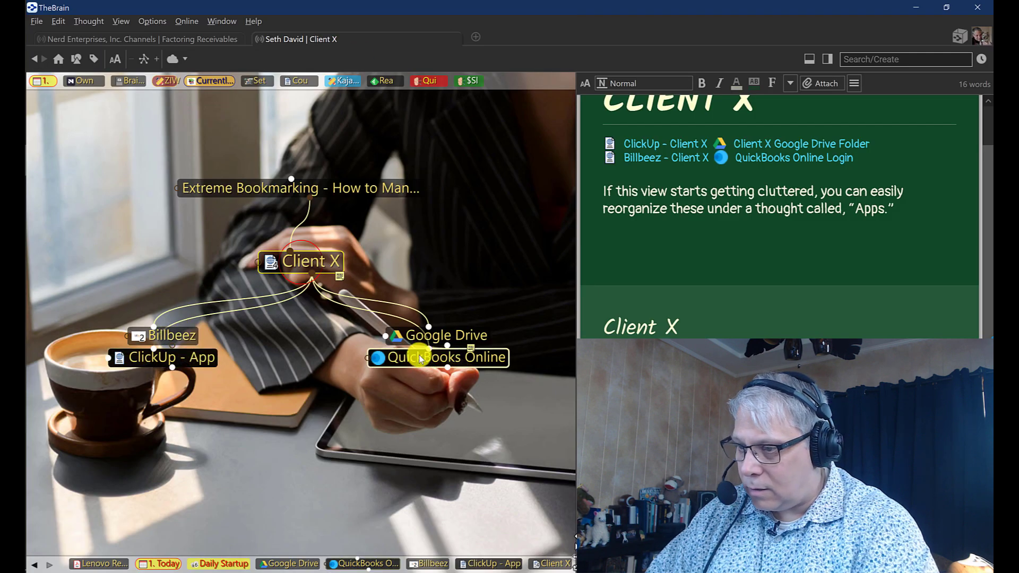
Step: Visit the Google Drive thought, go back to Client X, and open its "Client X Google Drive Folder" link in the browser
{"action": "left_click", "coordinate": [437, 340]}
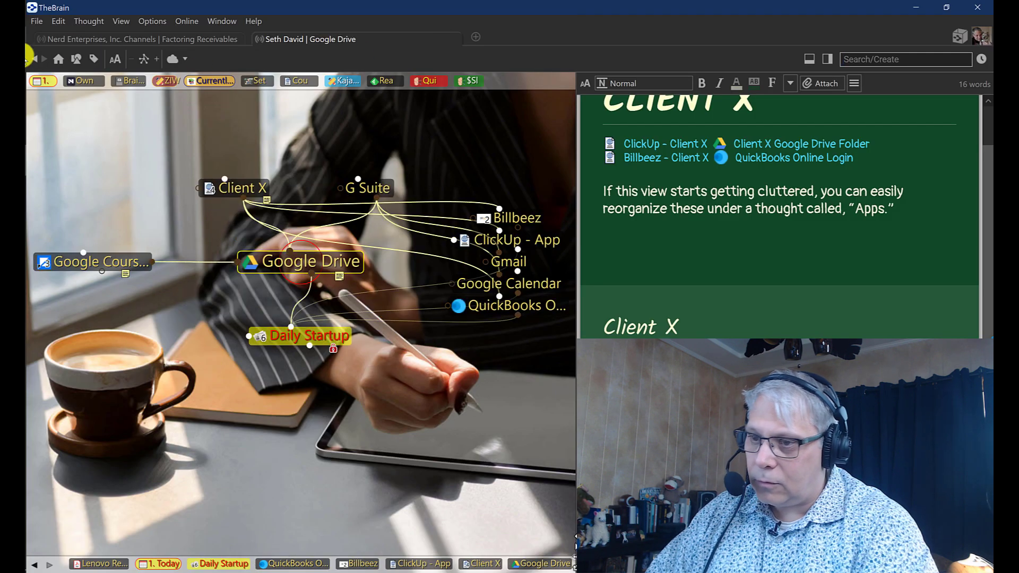
{"action": "left_click", "coordinate": [34, 60]}
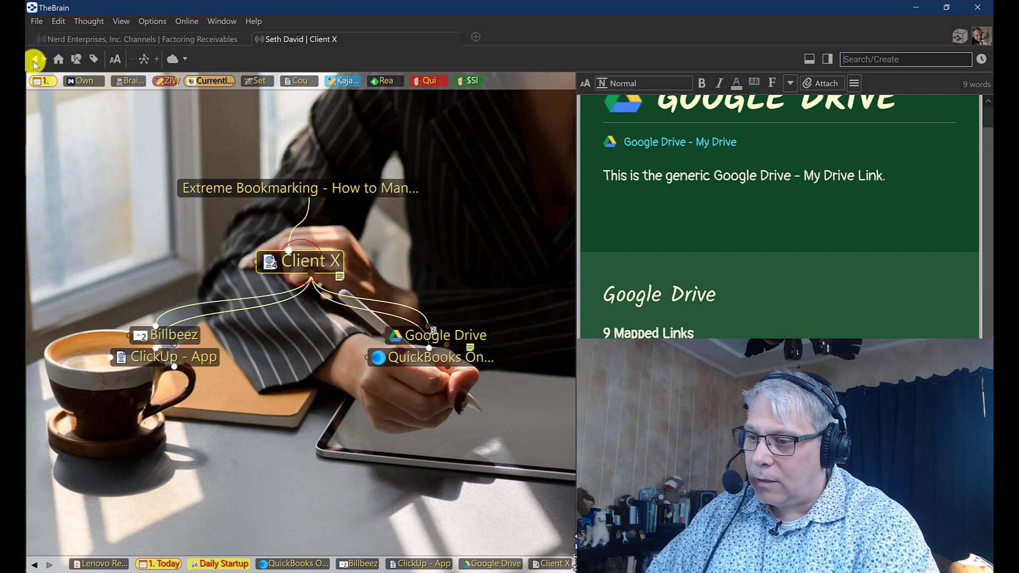
{"action": "scroll", "coordinate": [728, 220], "scroll_direction": "down", "scroll_amount": 1}
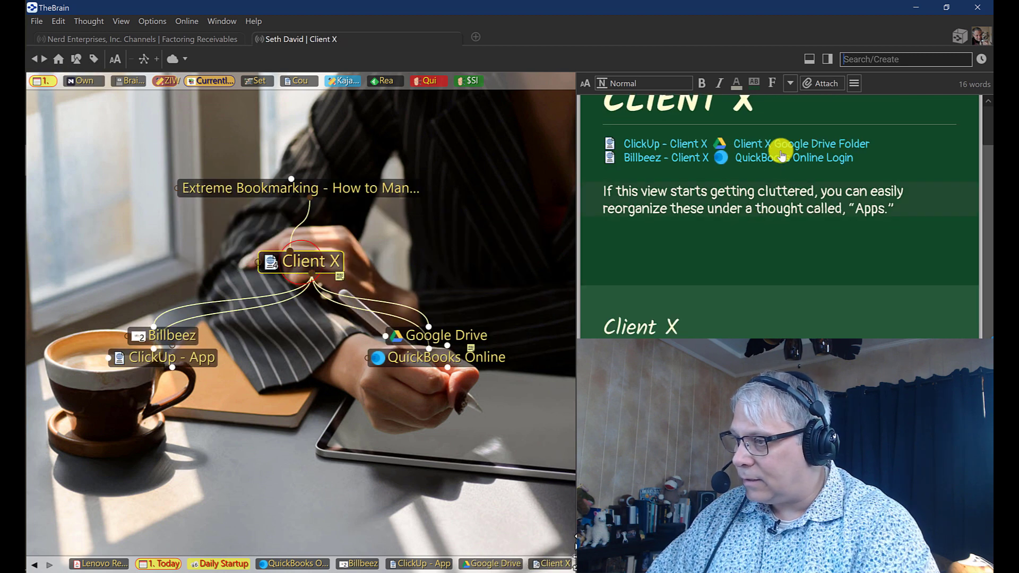
{"action": "right_click", "coordinate": [748, 148]}
{"action": "left_click", "coordinate": [593, 170]}
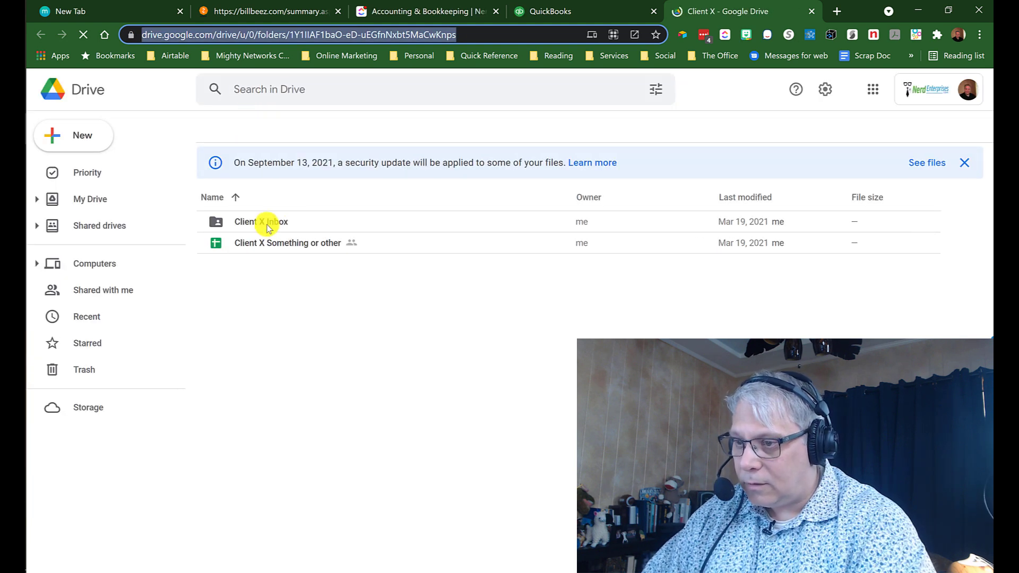
Step: Check the QuickBooks client page, and expand the Client X folder in ClickUp's Accounting and Consulting space
{"action": "left_click", "coordinate": [577, 13]}
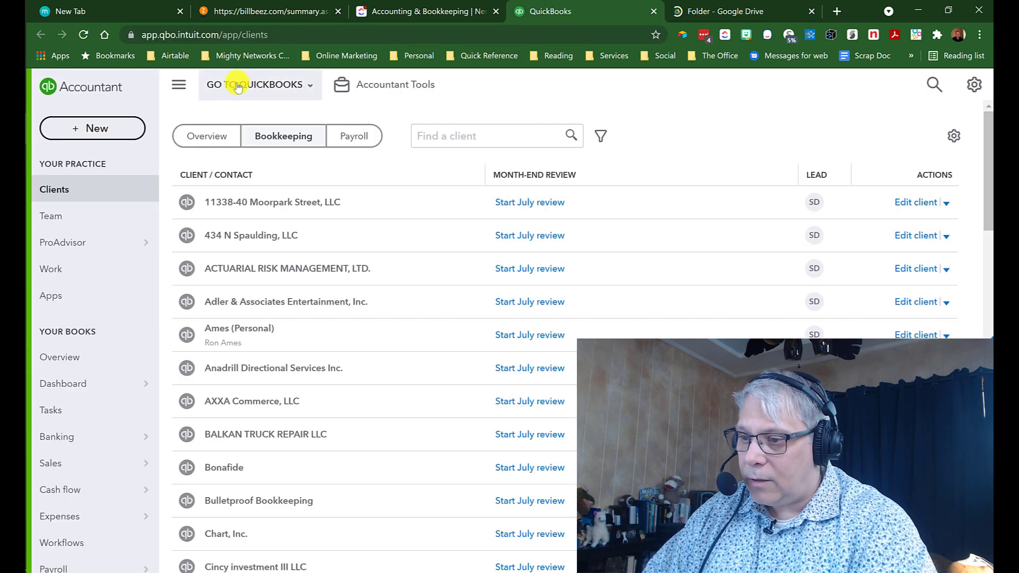
{"action": "left_click", "coordinate": [433, 14]}
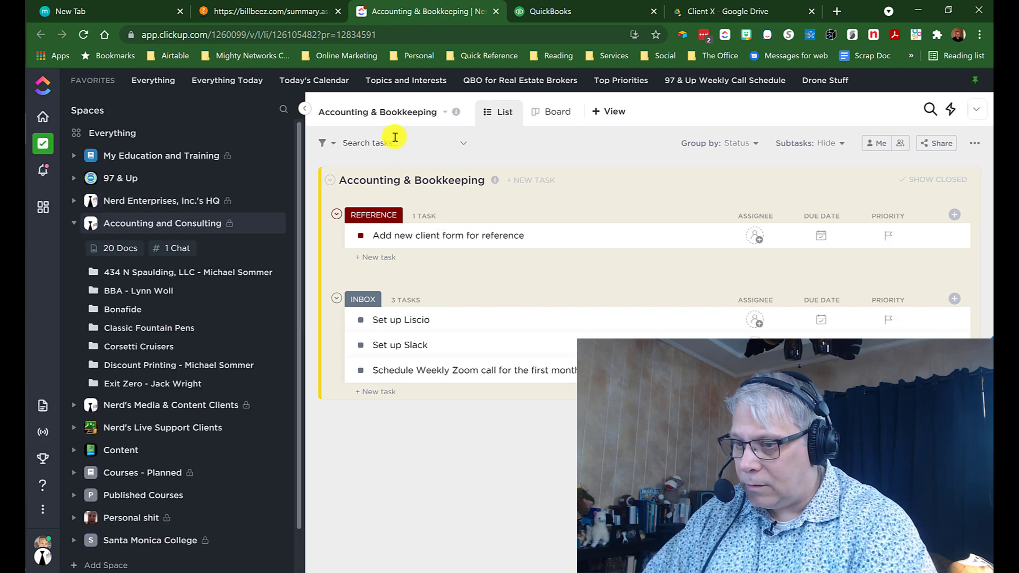
{"action": "scroll", "coordinate": [215, 346], "scroll_direction": "down", "scroll_amount": 5}
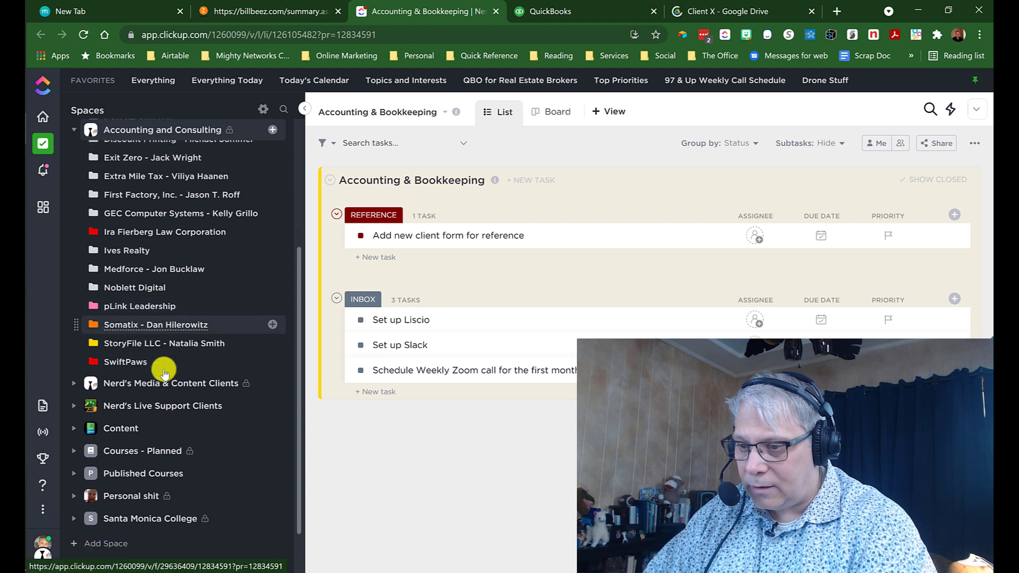
{"action": "scroll", "coordinate": [163, 375], "scroll_direction": "down", "scroll_amount": 2}
{"action": "left_click", "coordinate": [121, 339]}
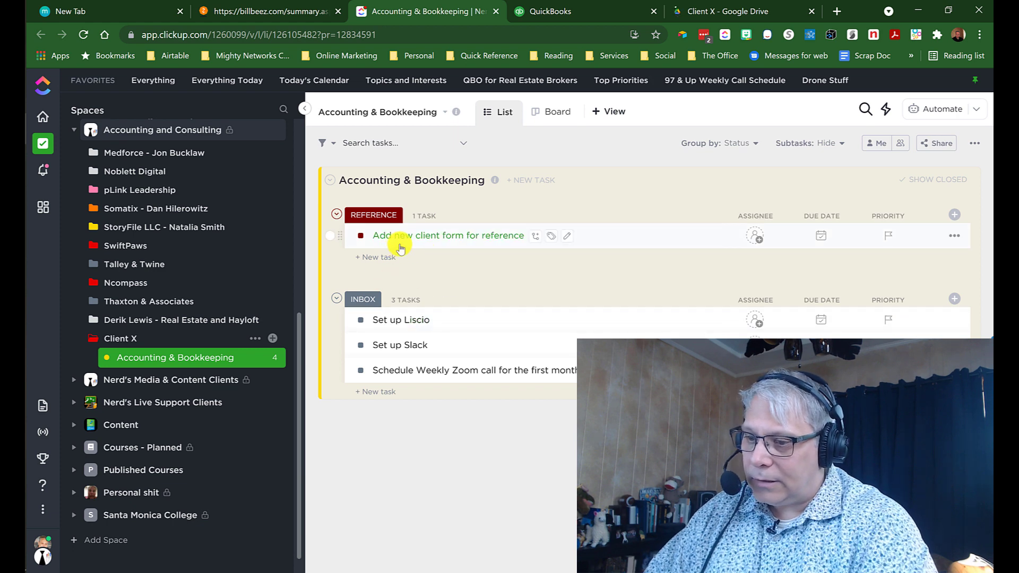
Step: Switch Billbeez to another client company, close the Billbeez page, and bring the ClickUp page back up
{"action": "left_click", "coordinate": [301, 11]}
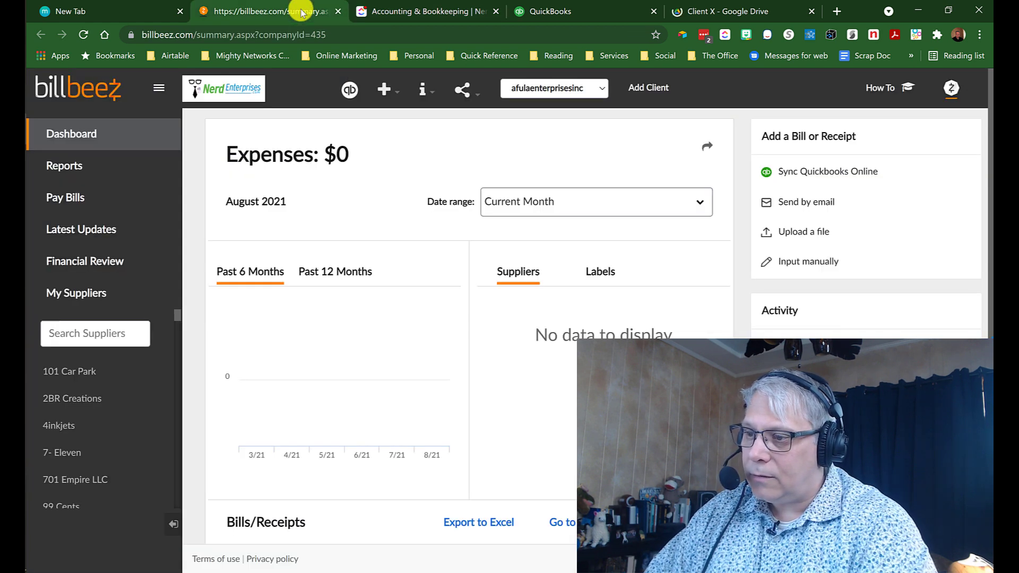
{"action": "left_click", "coordinate": [526, 88]}
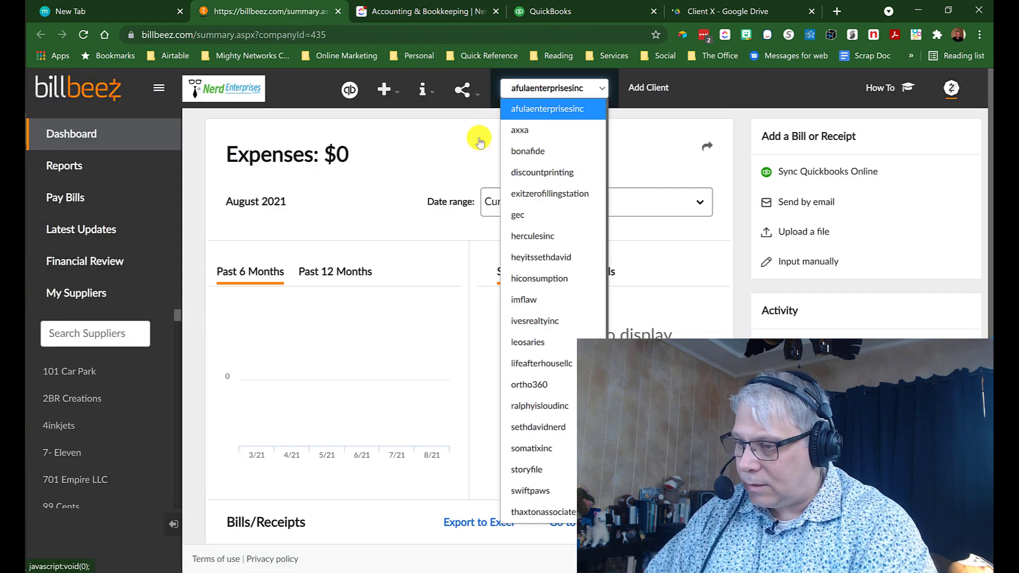
{"action": "left_click", "coordinate": [526, 257]}
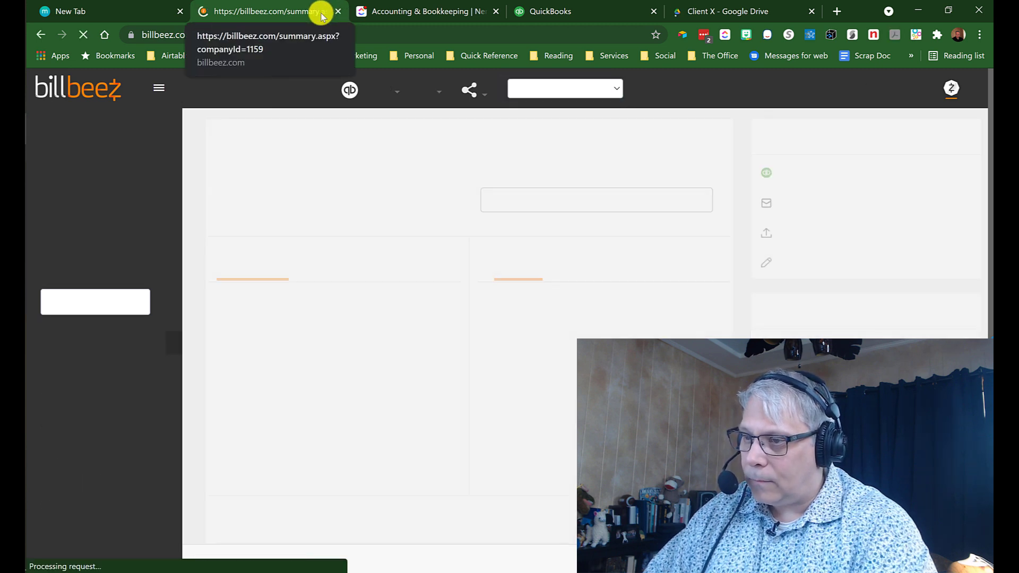
{"action": "left_click", "coordinate": [337, 12]}
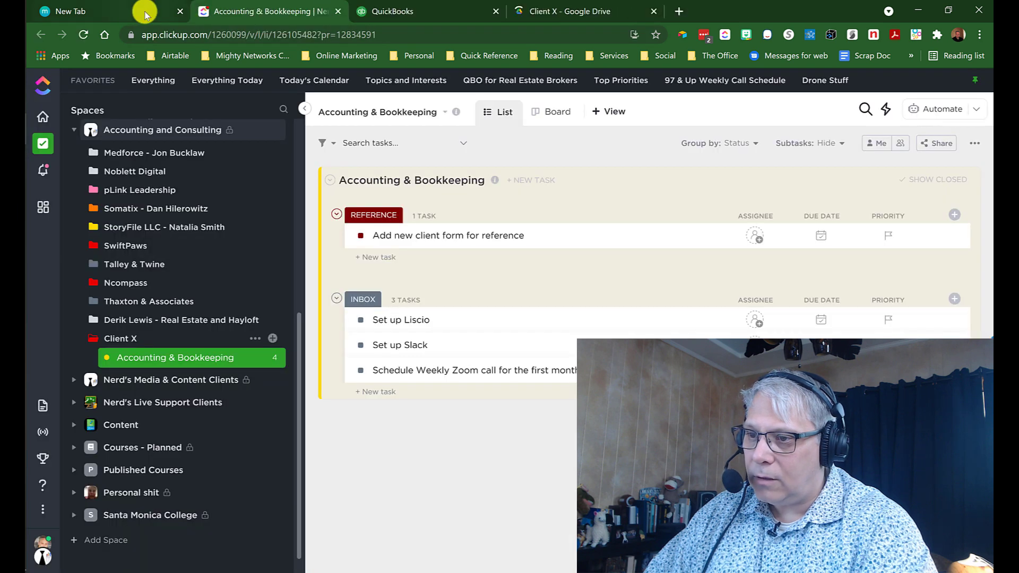
{"action": "left_click", "coordinate": [146, 11]}
{"action": "left_click", "coordinate": [252, 18]}
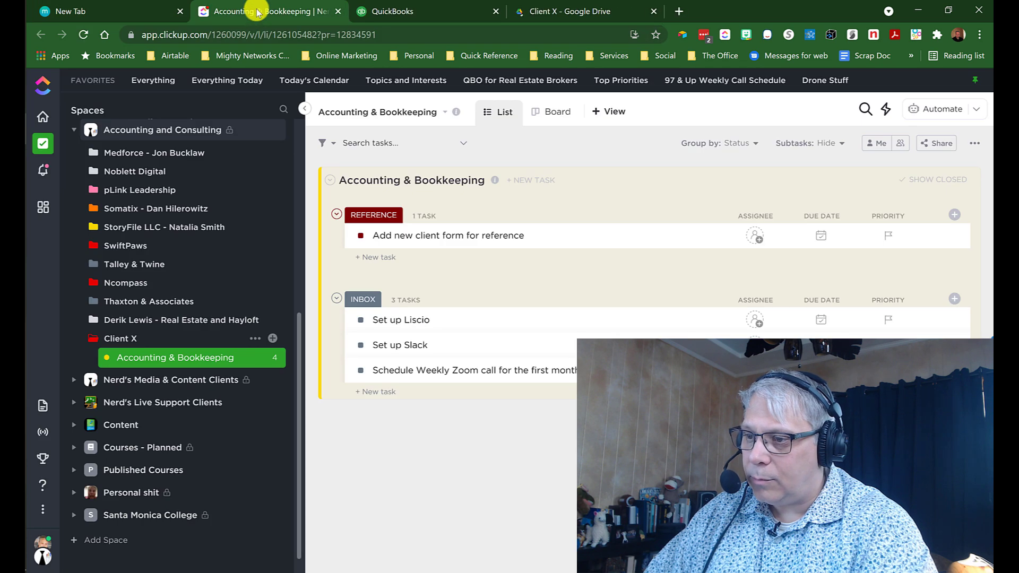
Step: Switch to TheBrain and open the "Billbeez - Client X" link in the browser
{"action": "key", "text": "alt+Tab"}
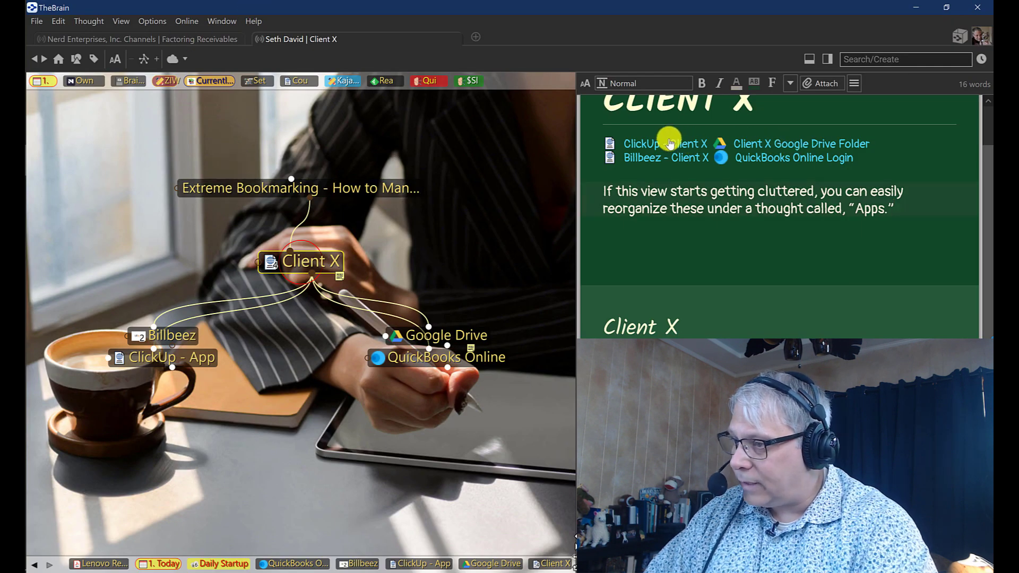
{"action": "right_click", "coordinate": [654, 159]}
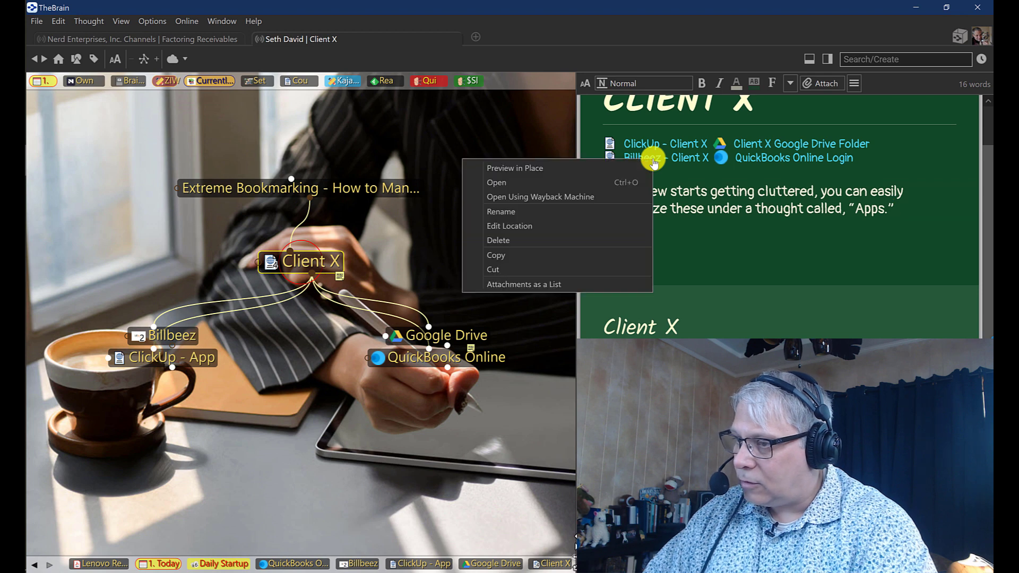
{"action": "left_click", "coordinate": [501, 184]}
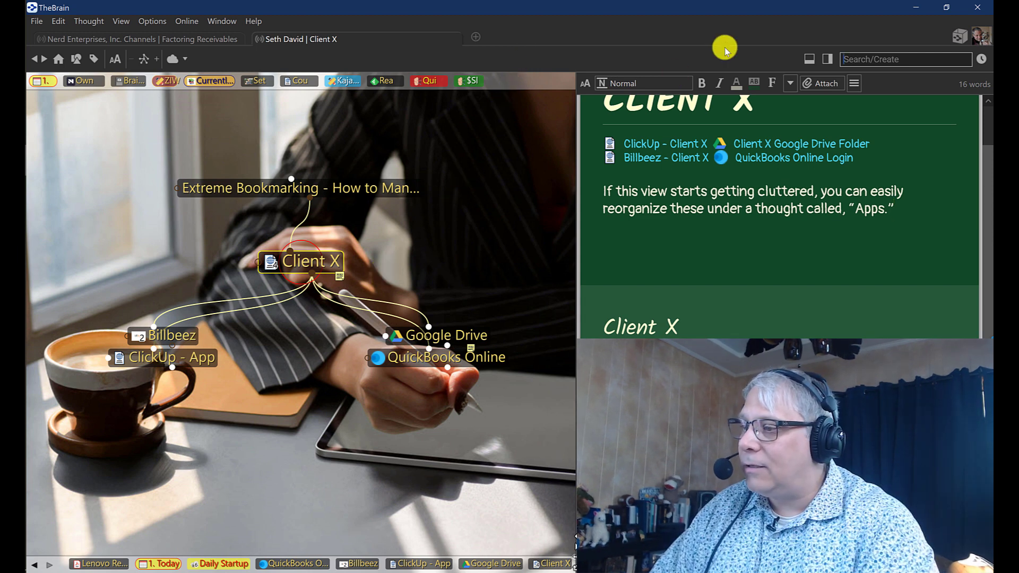
Step: Search the brain for "Schedule", activate the "Scheduling - Schedule Once" thought, and close its link preview
{"action": "left_click", "coordinate": [225, 147]}
{"action": "left_click", "coordinate": [857, 57]}
{"action": "type", "text": "Schedule"}
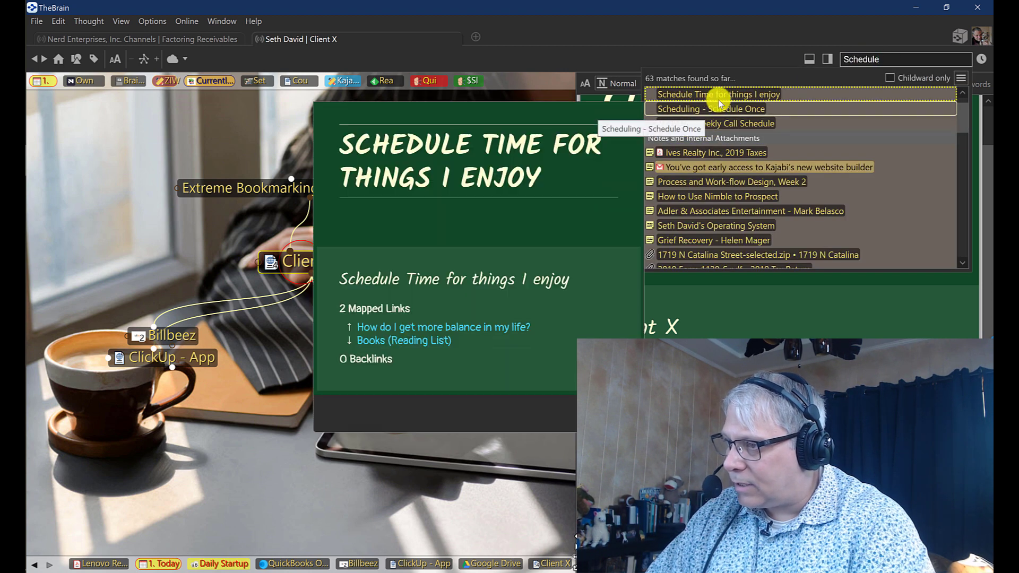
{"action": "mouse_move", "coordinate": [708, 108]}
{"action": "left_click", "coordinate": [745, 112]}
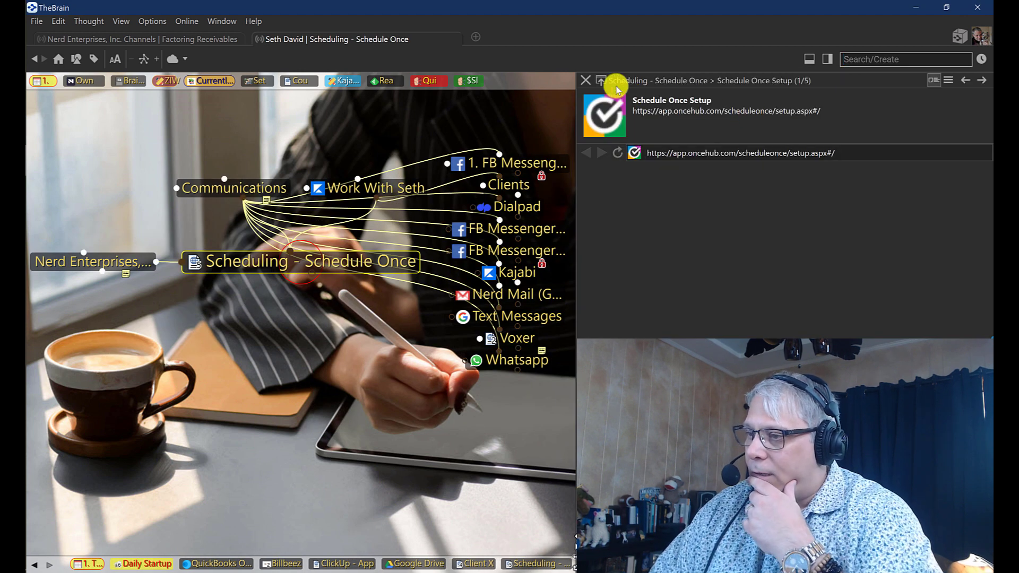
{"action": "left_click", "coordinate": [586, 80]}
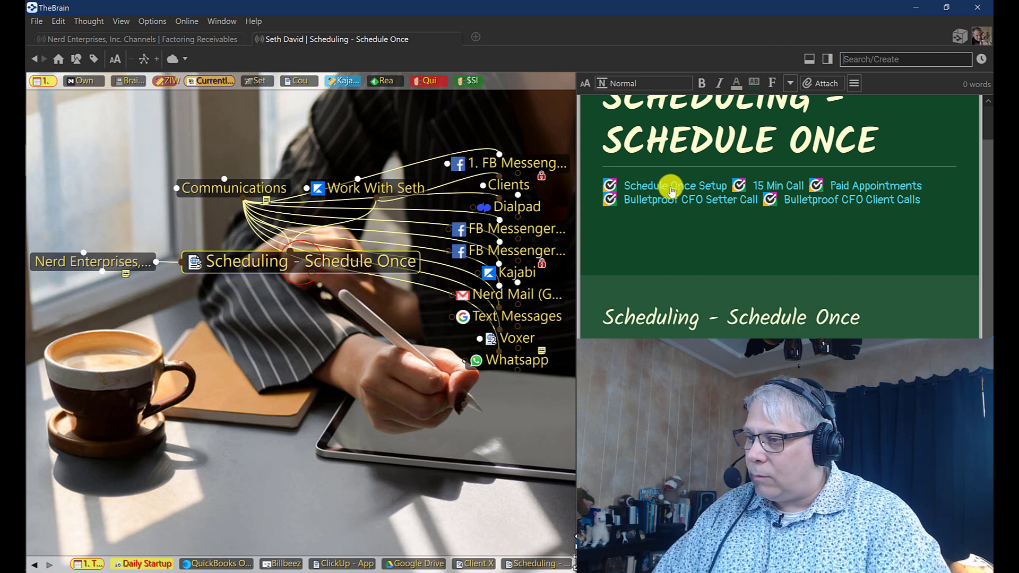
Step: Copy the "15 Min Call" link from the thought, and switch briefly to Chrome and back to TheBrain
{"action": "right_click", "coordinate": [785, 189]}
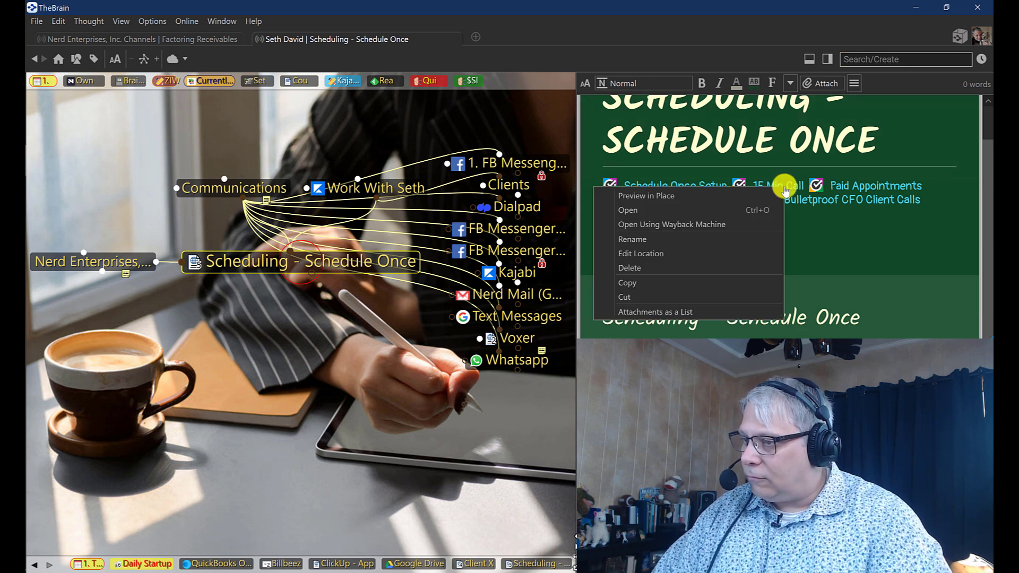
{"action": "left_click", "coordinate": [637, 282]}
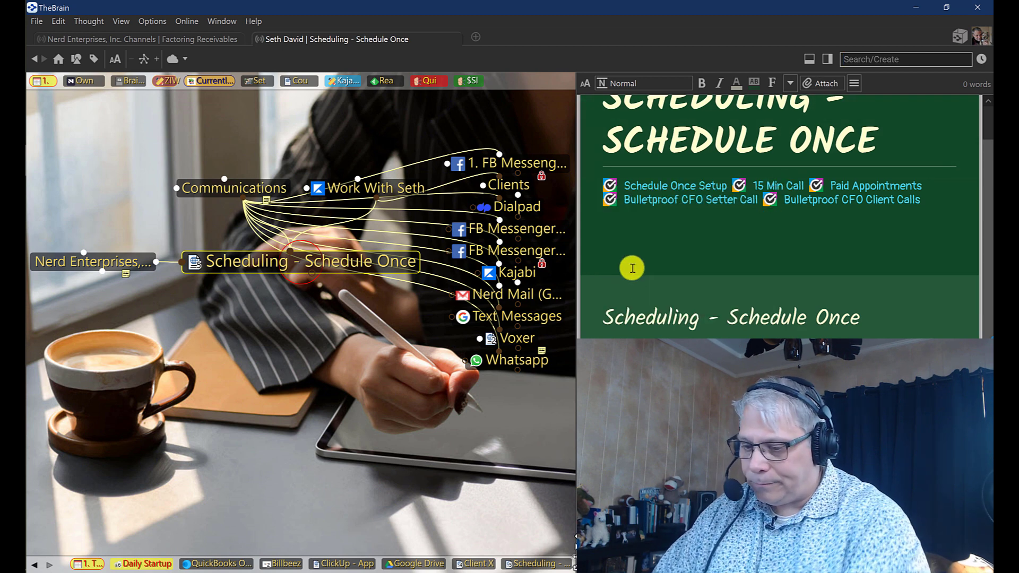
{"action": "key", "text": "alt+Tab"}
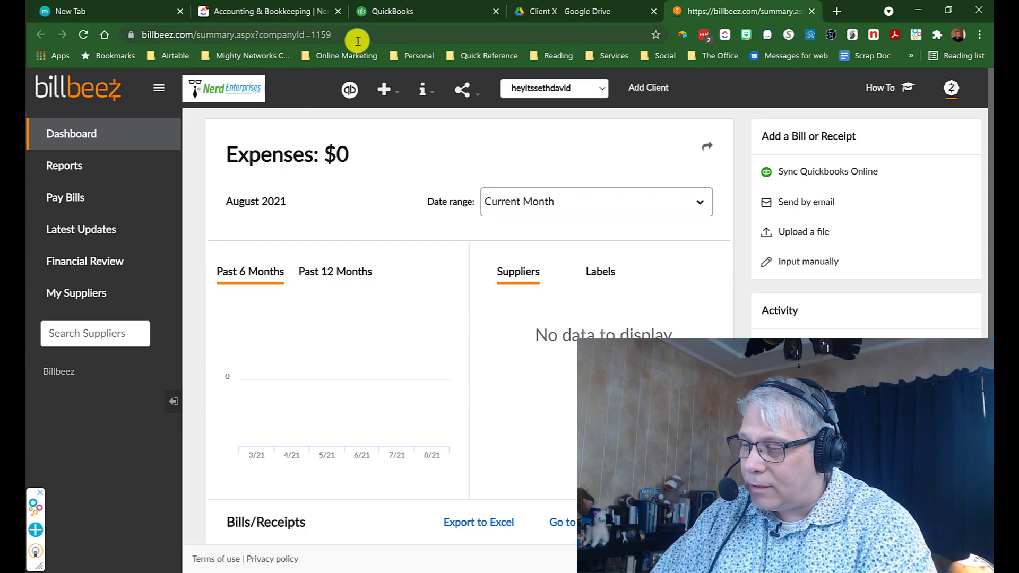
{"action": "key", "text": "alt+Tab"}
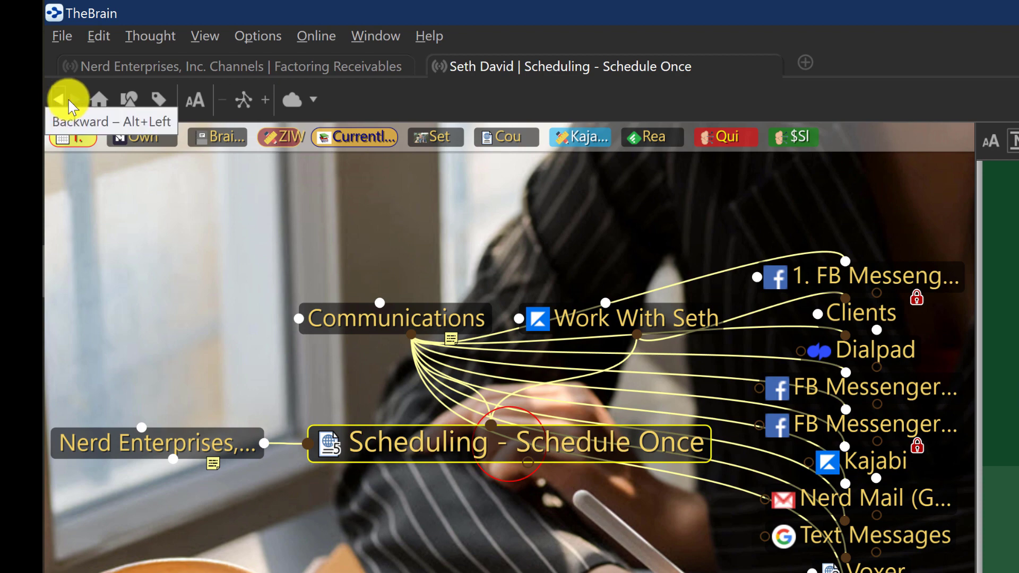
Step: Open the Client X thought in a second tab and sync the brain
{"action": "left_click", "coordinate": [57, 102]}
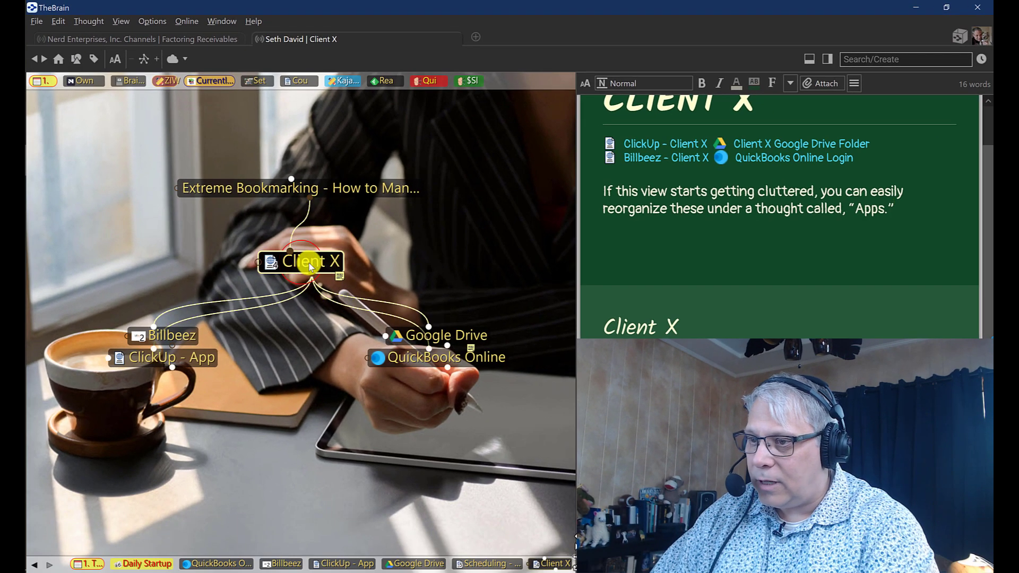
{"action": "left_click", "coordinate": [311, 267], "text": "alt"}
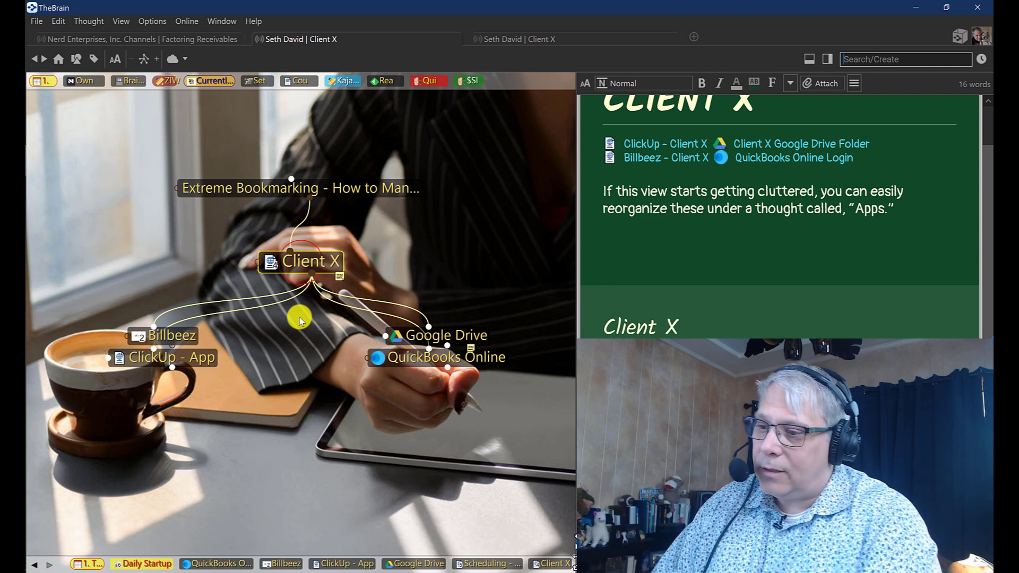
{"action": "left_click", "coordinate": [171, 60]}
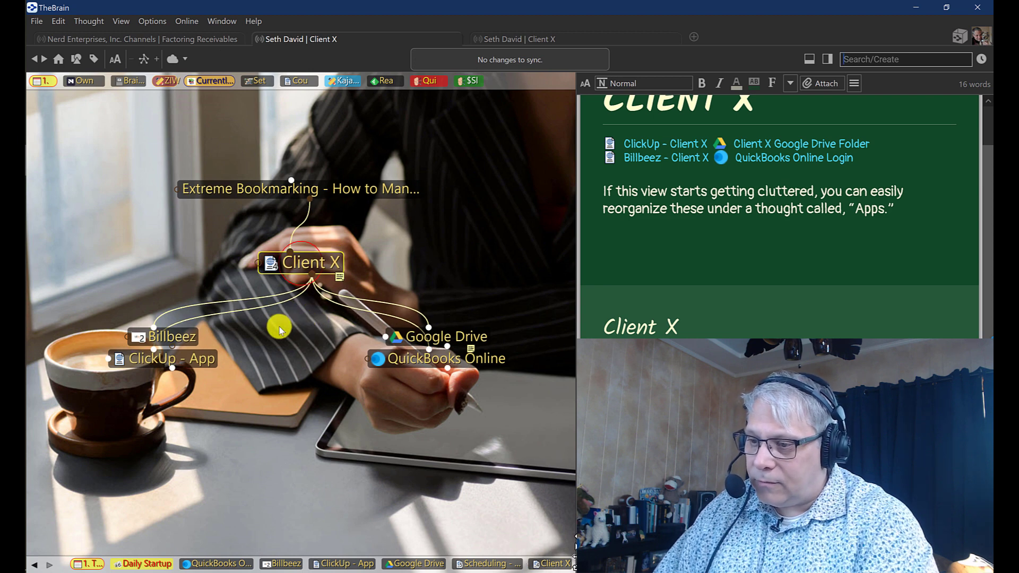
Step: Create a child thought under Client X by entering the name ", Apps"
{"action": "left_click_drag", "start_coordinate": [312, 277], "coordinate": [321, 330]}
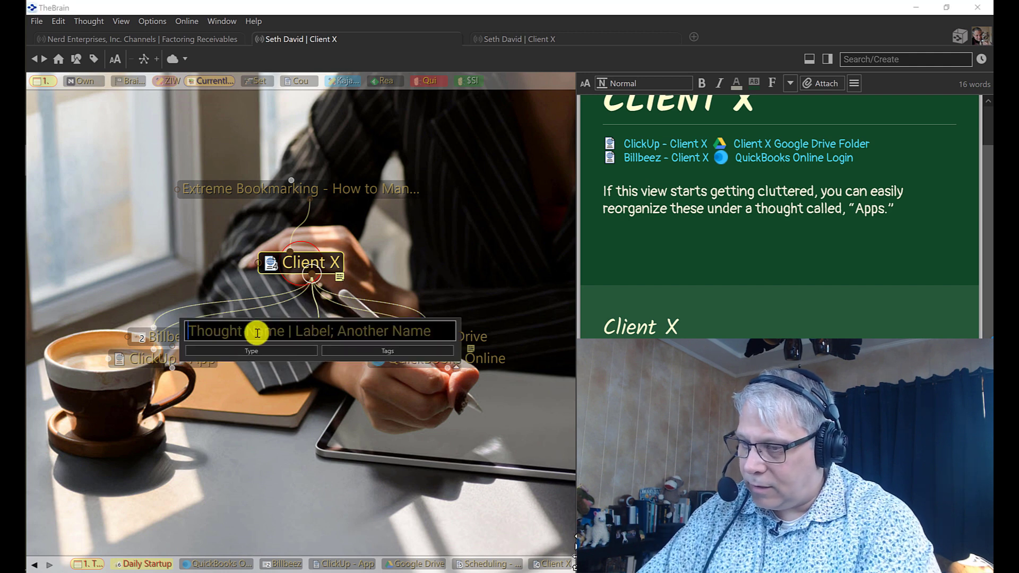
{"action": "type", "text": ", Apps"}
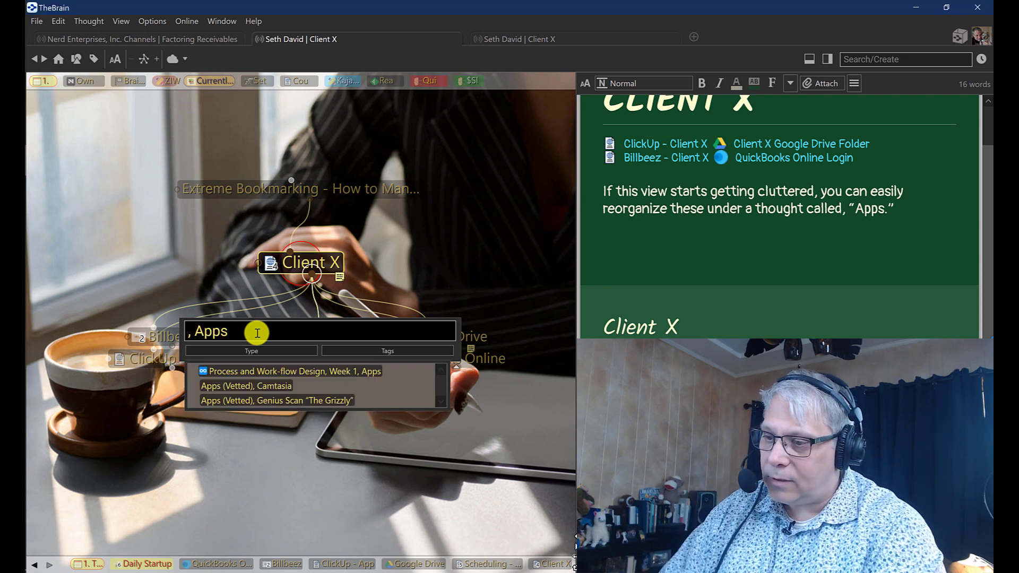
{"action": "key", "text": "Return"}
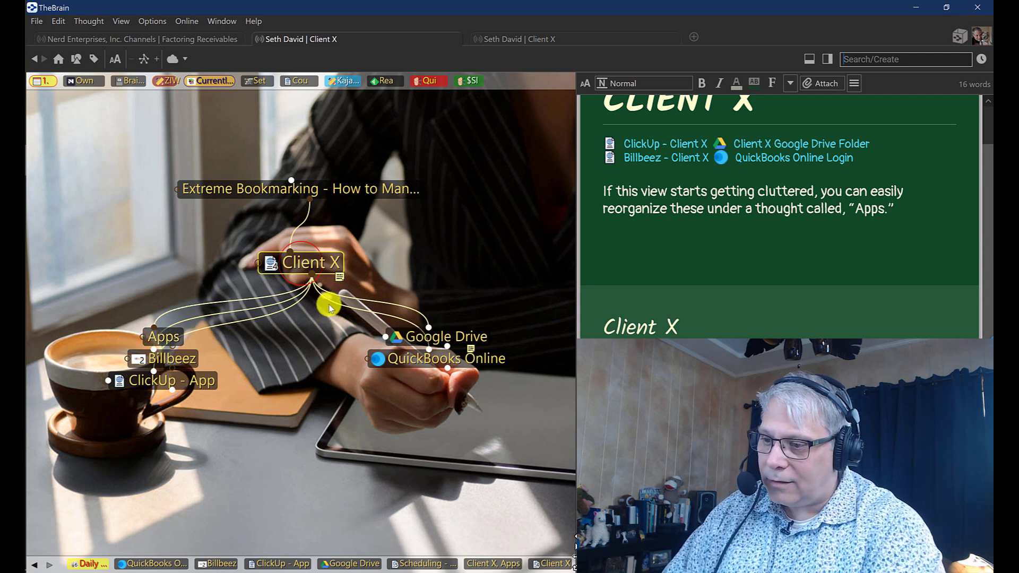
Step: Activate the Apps thought and move Billbeez, ClickUp - App, Google Drive and QuickBooks Online from Client X to beneath it
{"action": "left_click", "coordinate": [166, 336]}
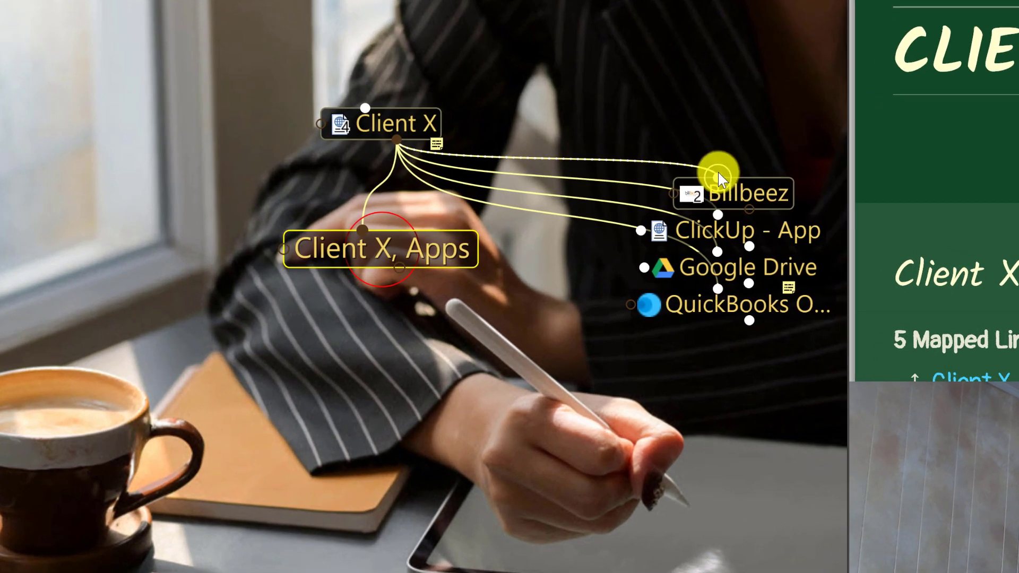
{"action": "left_click_drag", "start_coordinate": [718, 177], "coordinate": [378, 246]}
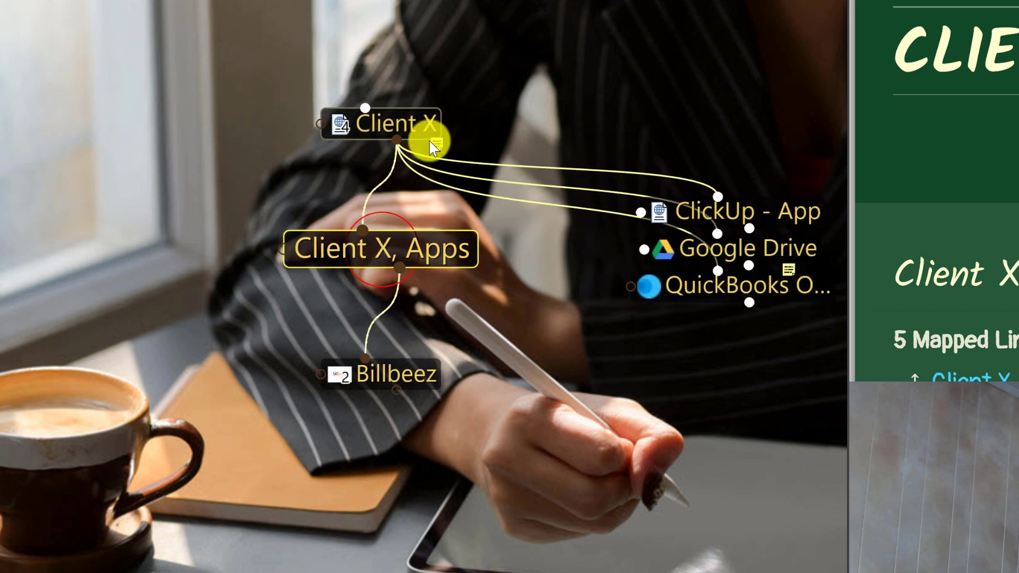
{"action": "left_click_drag", "start_coordinate": [720, 195], "coordinate": [330, 258]}
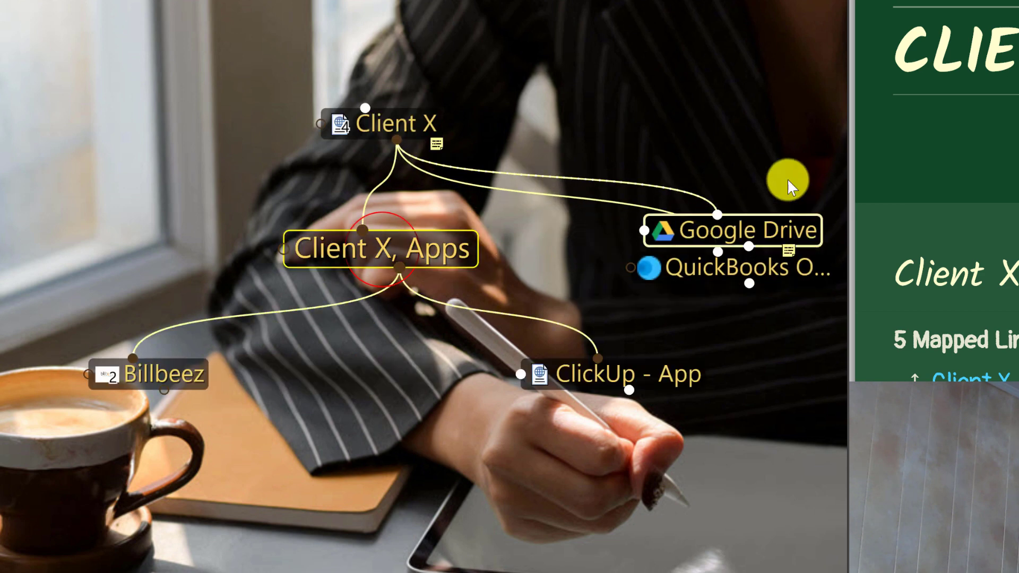
{"action": "left_click_drag", "start_coordinate": [718, 215], "coordinate": [364, 253]}
{"action": "left_click_drag", "start_coordinate": [718, 234], "coordinate": [377, 250]}
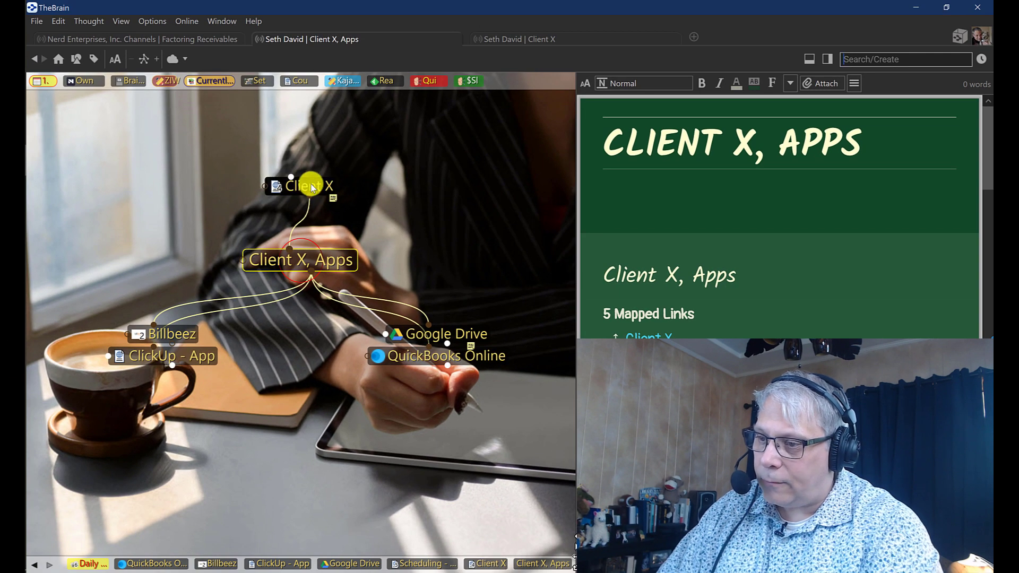
Step: Make Client X the active thought again
{"action": "left_click", "coordinate": [311, 187]}
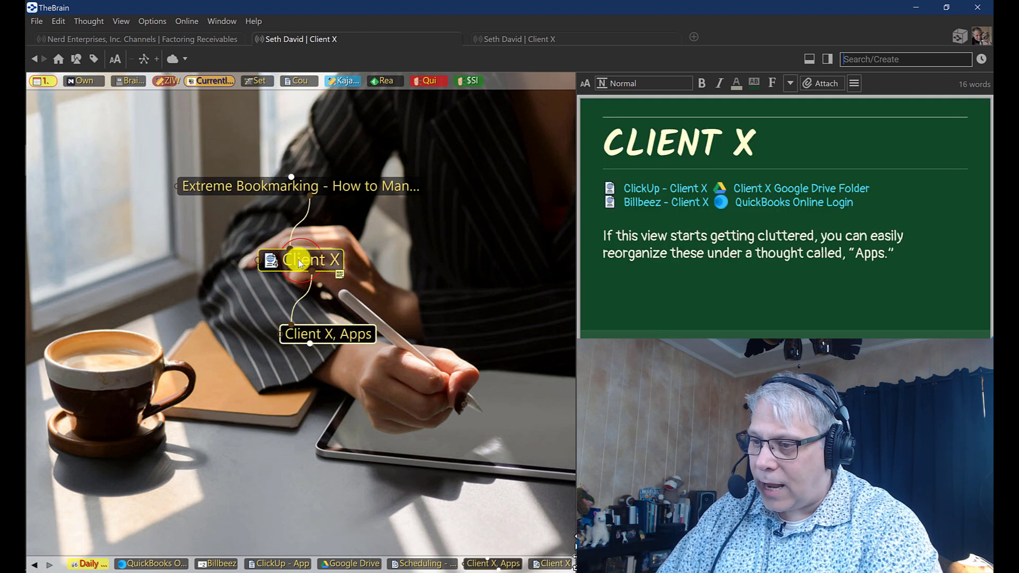
{"action": "left_click_drag", "start_coordinate": [312, 271], "coordinate": [372, 303]}
{"action": "key", "text": "Escape"}
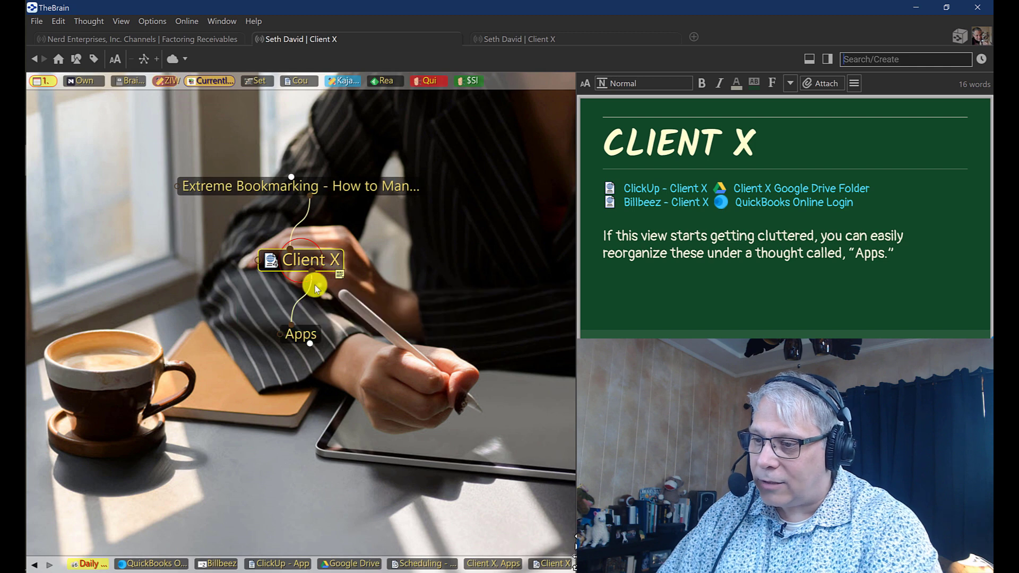